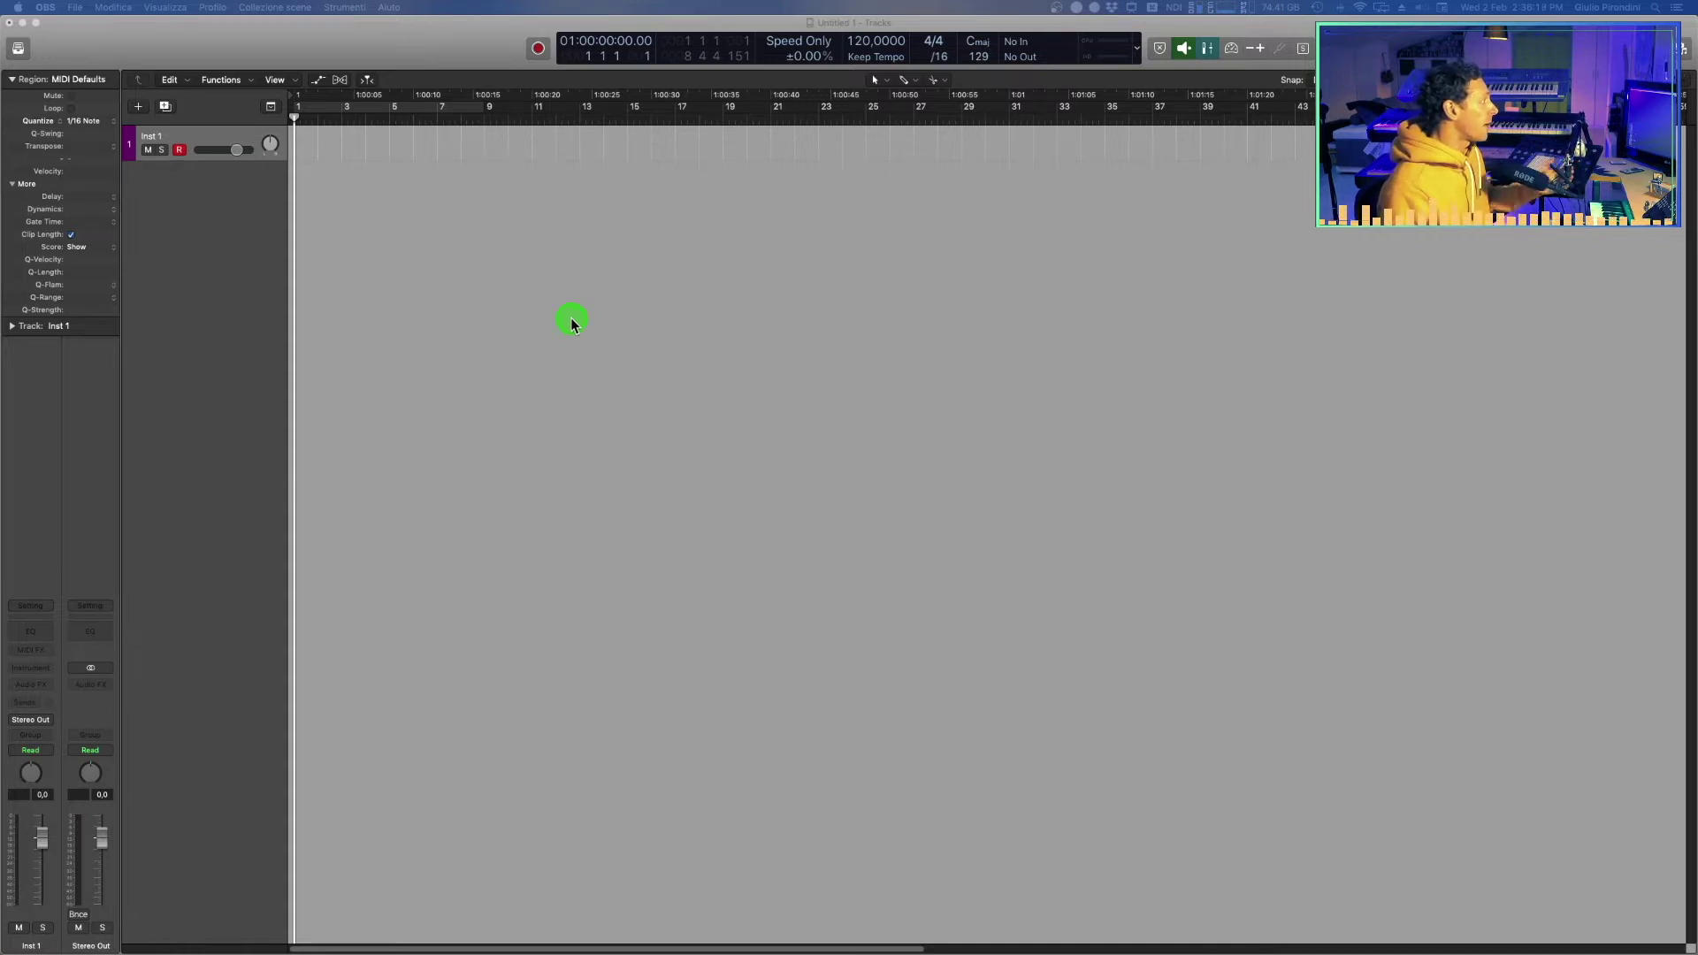
# Bring Logic Pro X, with its empty project and track Inst 1, to the front
pyautogui.click(451, 288)
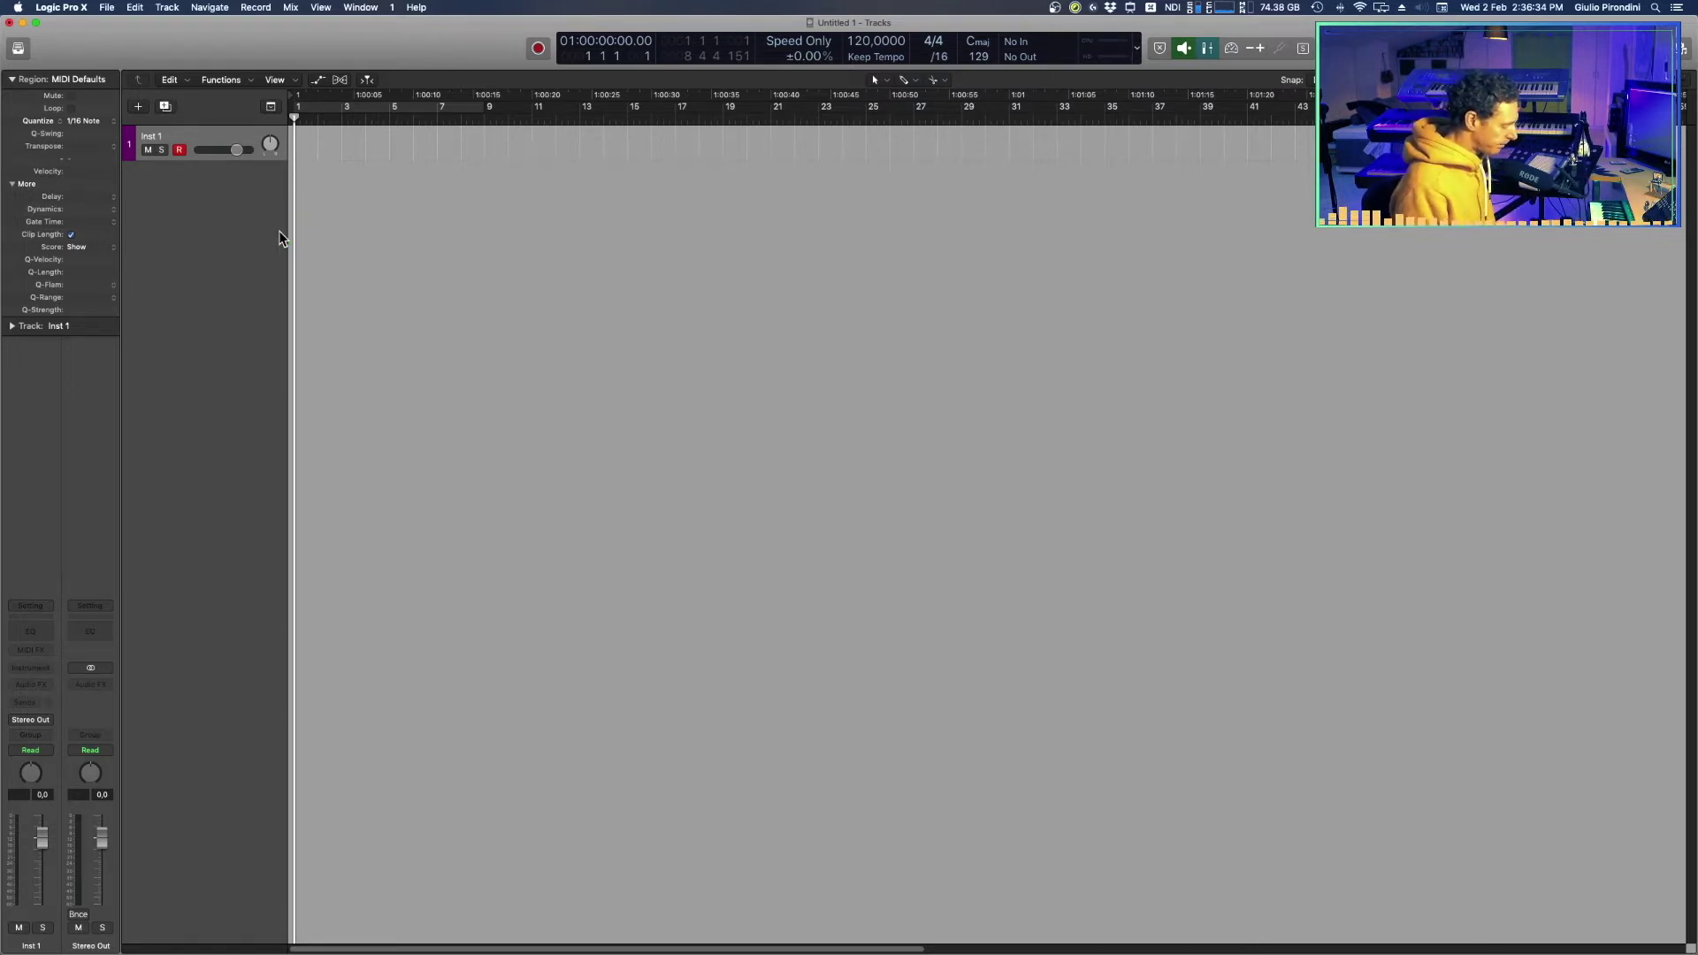
# Add more instrument tracks and group Inst 1 and Inst 2 into folder stack Sub 1
pyautogui.press('super+d')
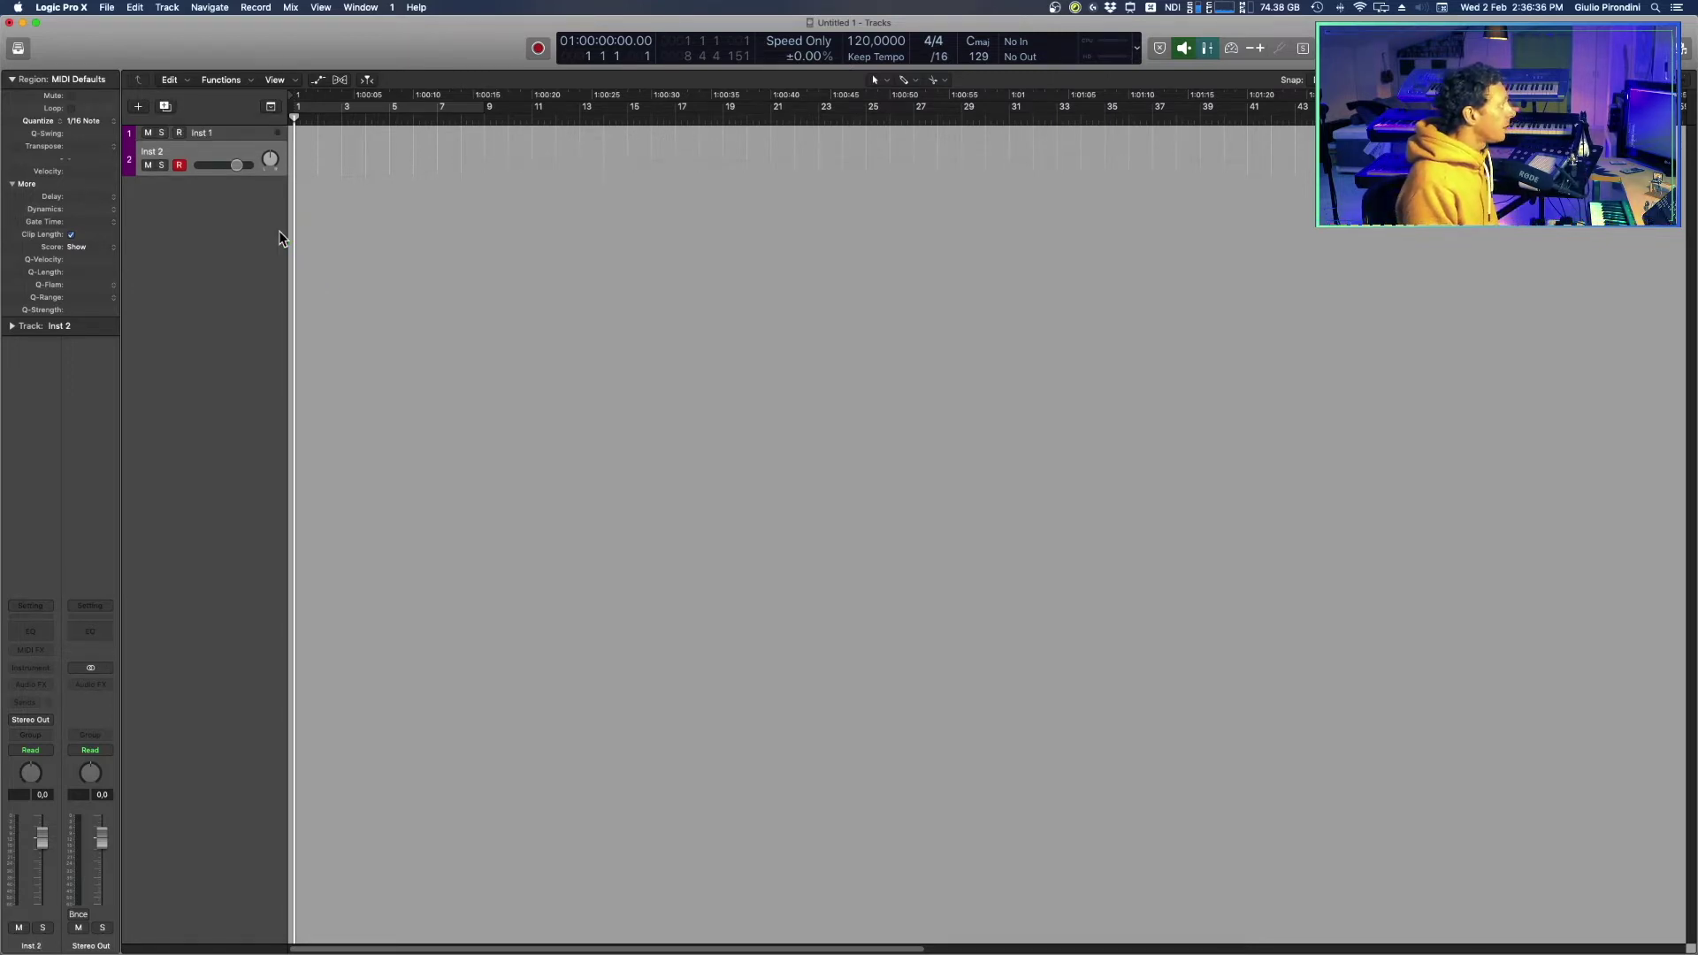
pyautogui.press('super+d')
pyautogui.press('super+d')
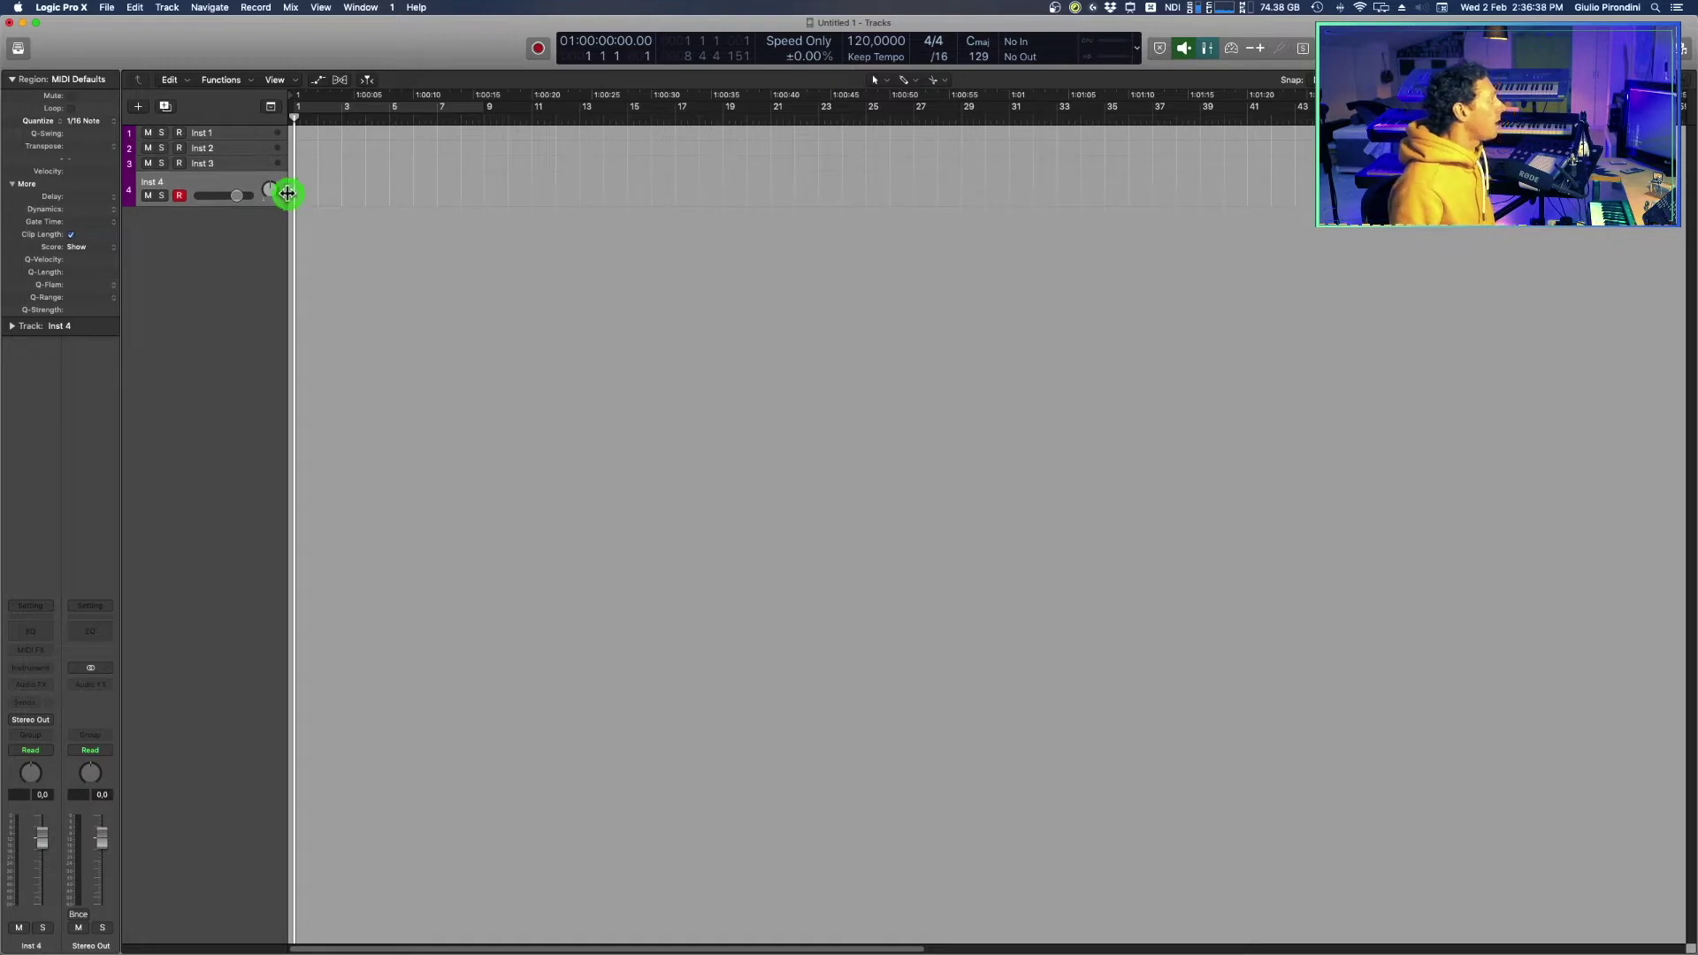
pyautogui.click(218, 138)
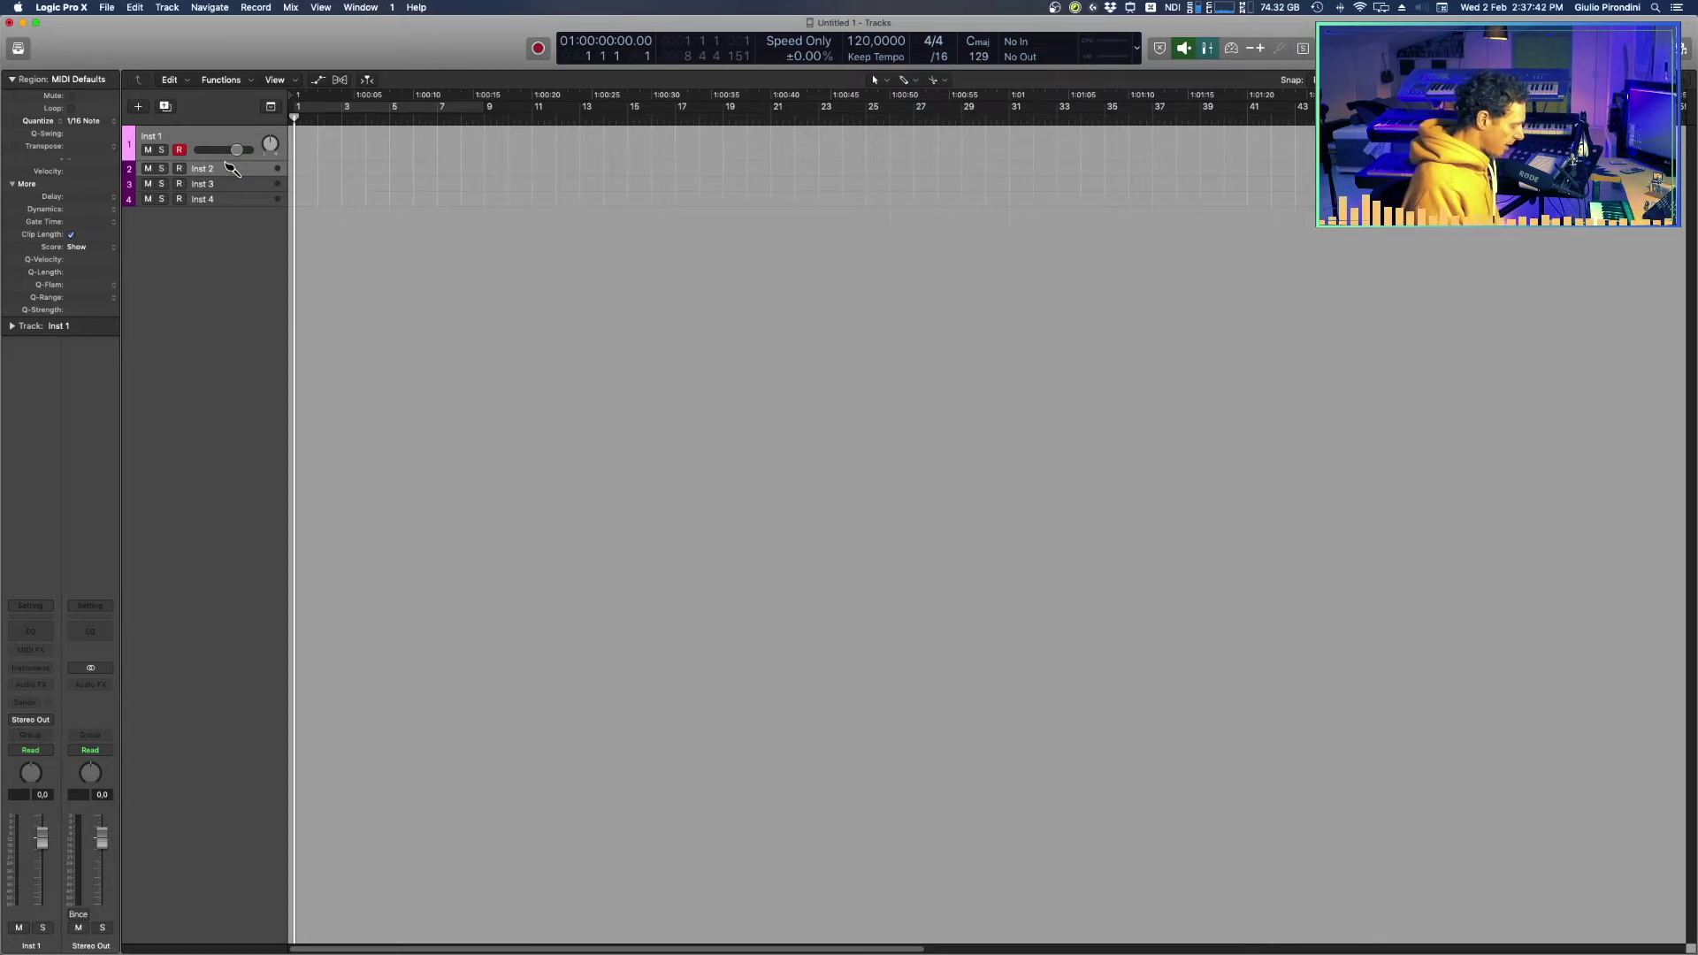
pyautogui.press('super+shift+d')
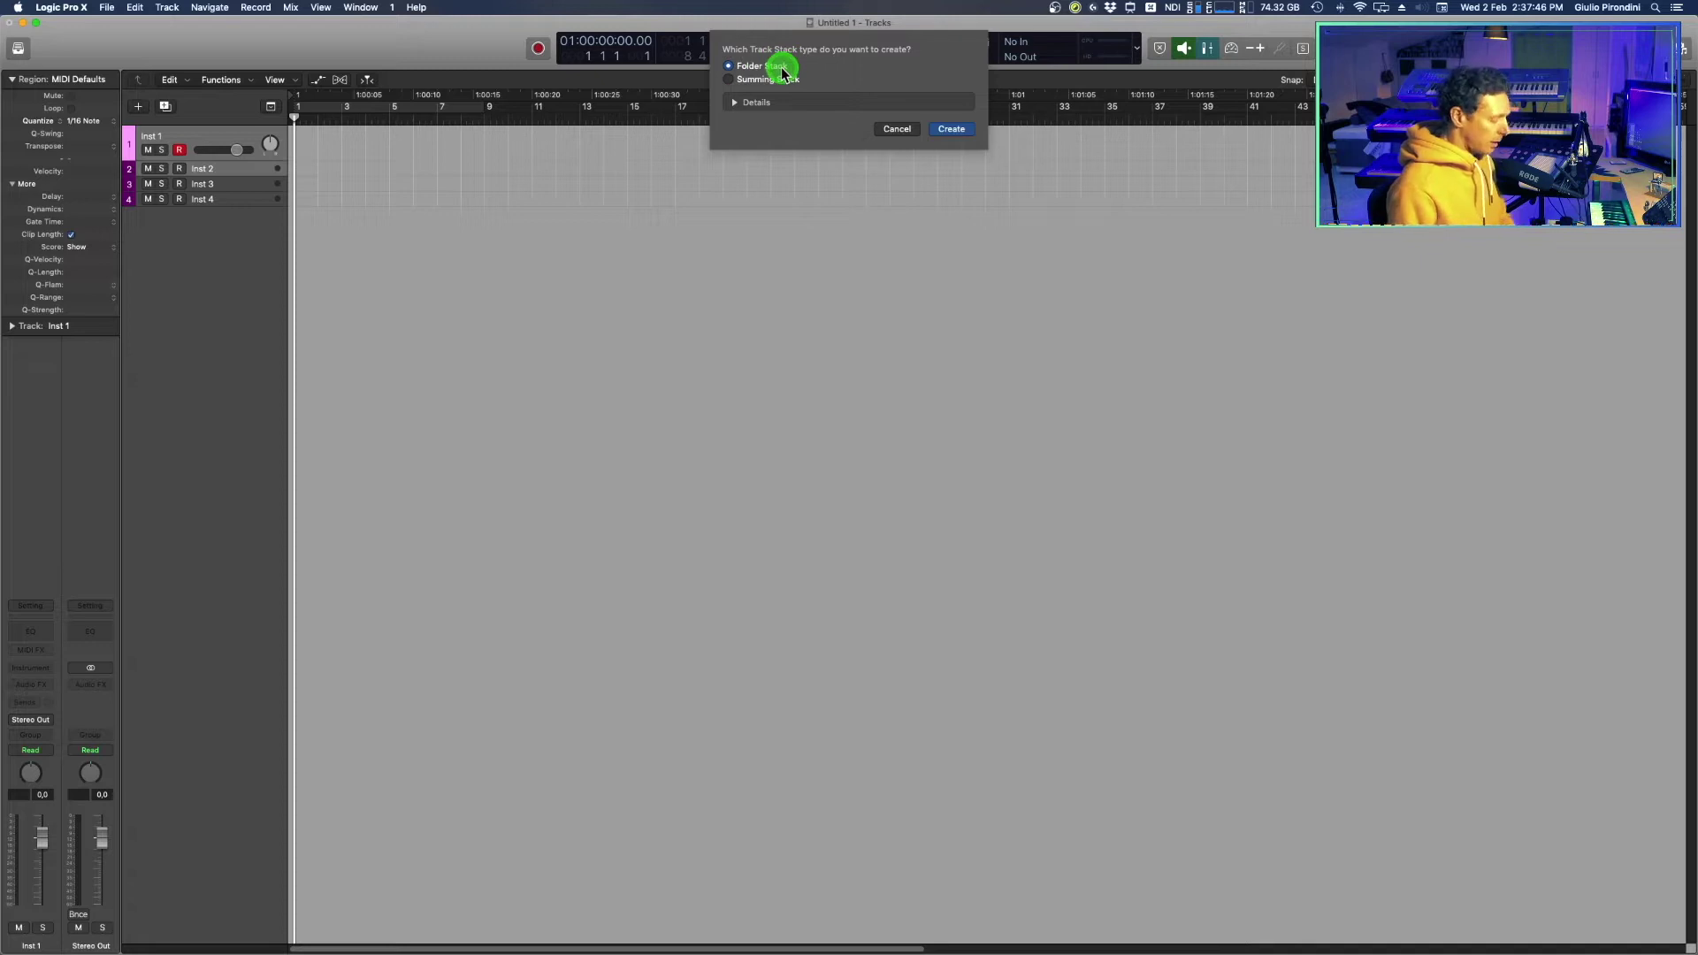
pyautogui.press('Return')
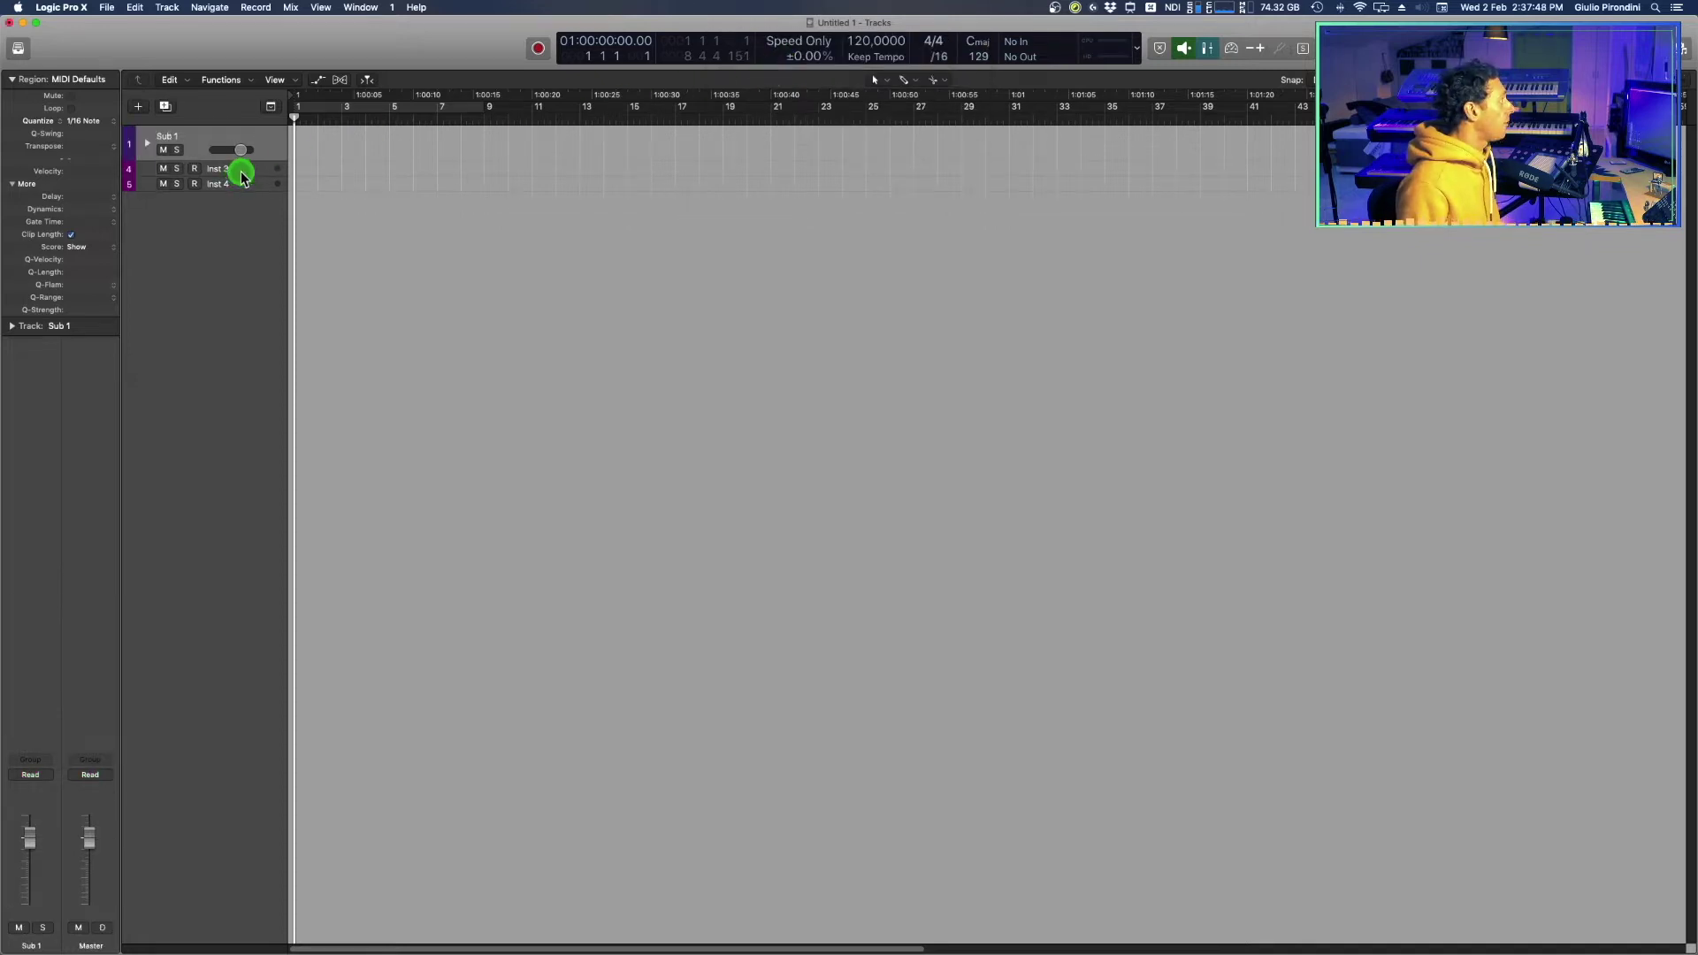
# Group Inst 3 and Inst 4 into folder stack Sub 2, then expand Sub 1 and Sub 2
pyautogui.click(242, 175)
pyautogui.click(240, 185)
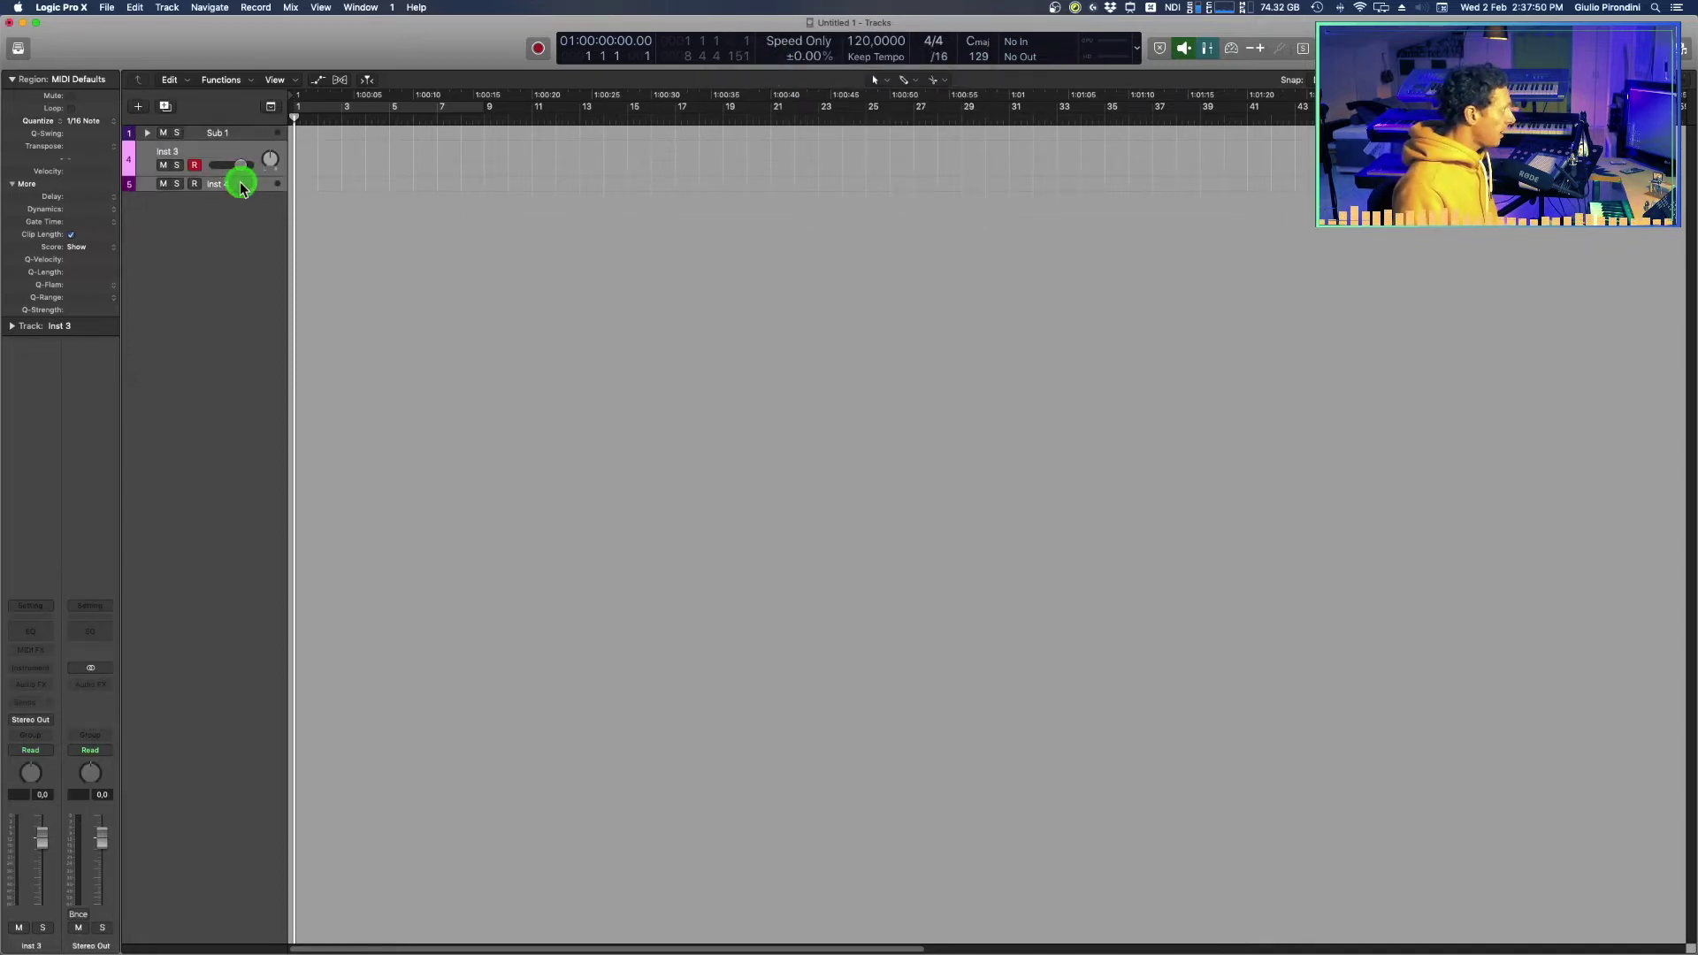
pyautogui.press('super+shift+d')
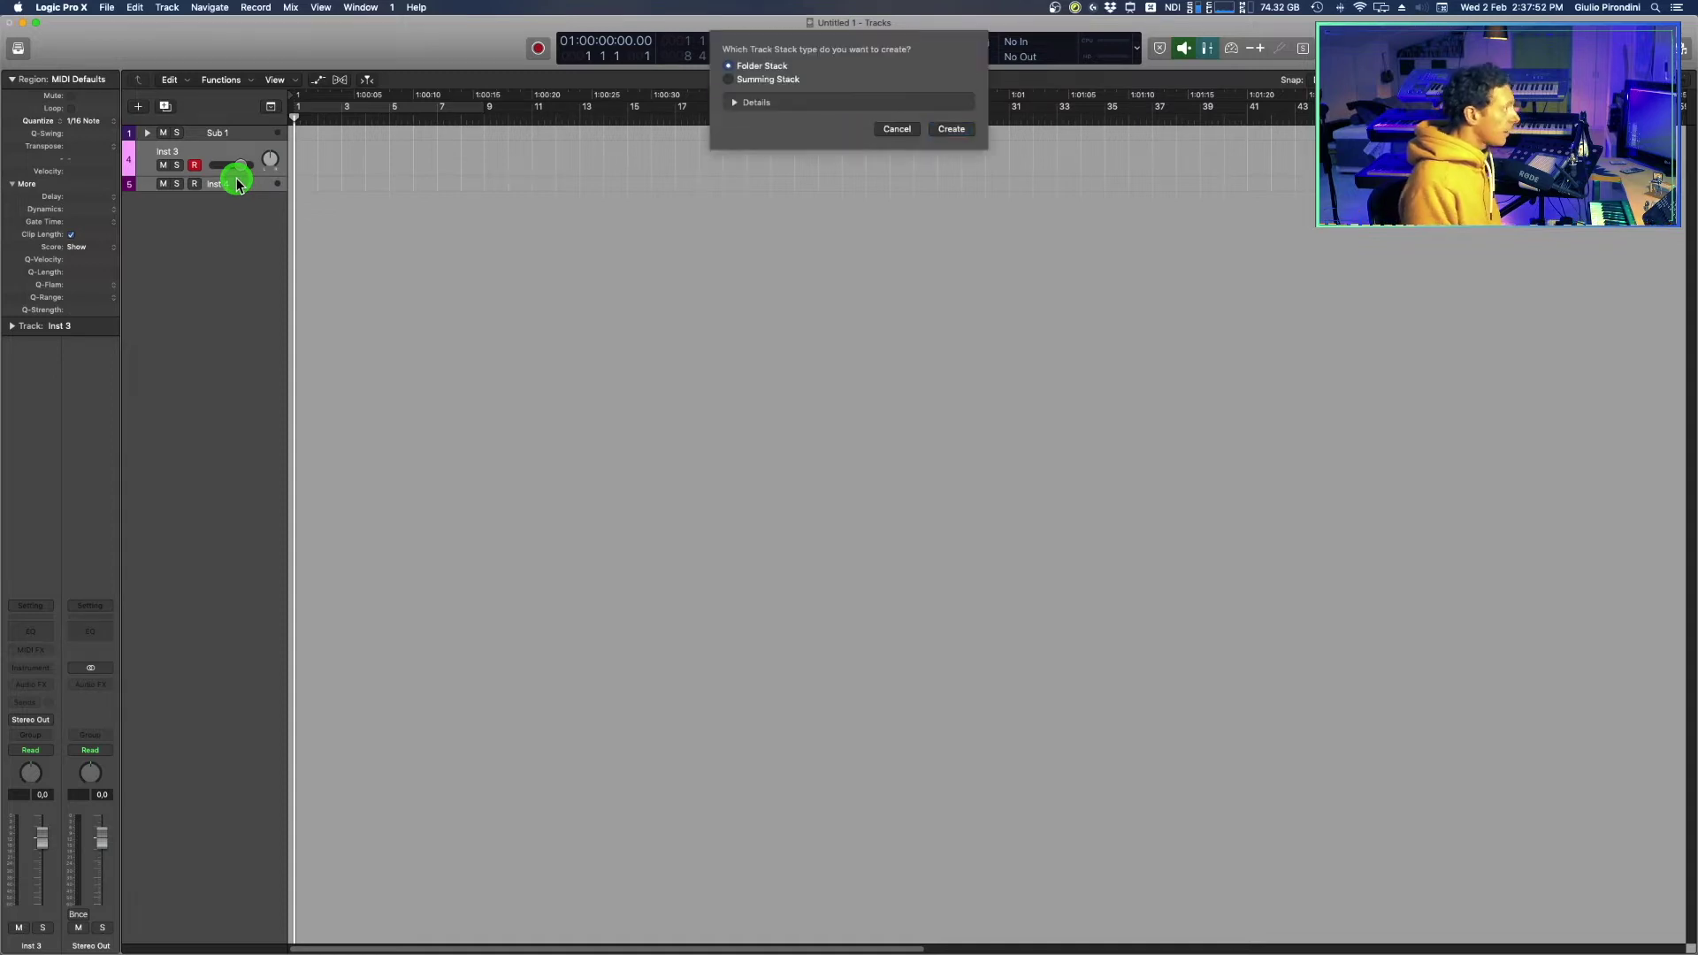
pyautogui.press('Return')
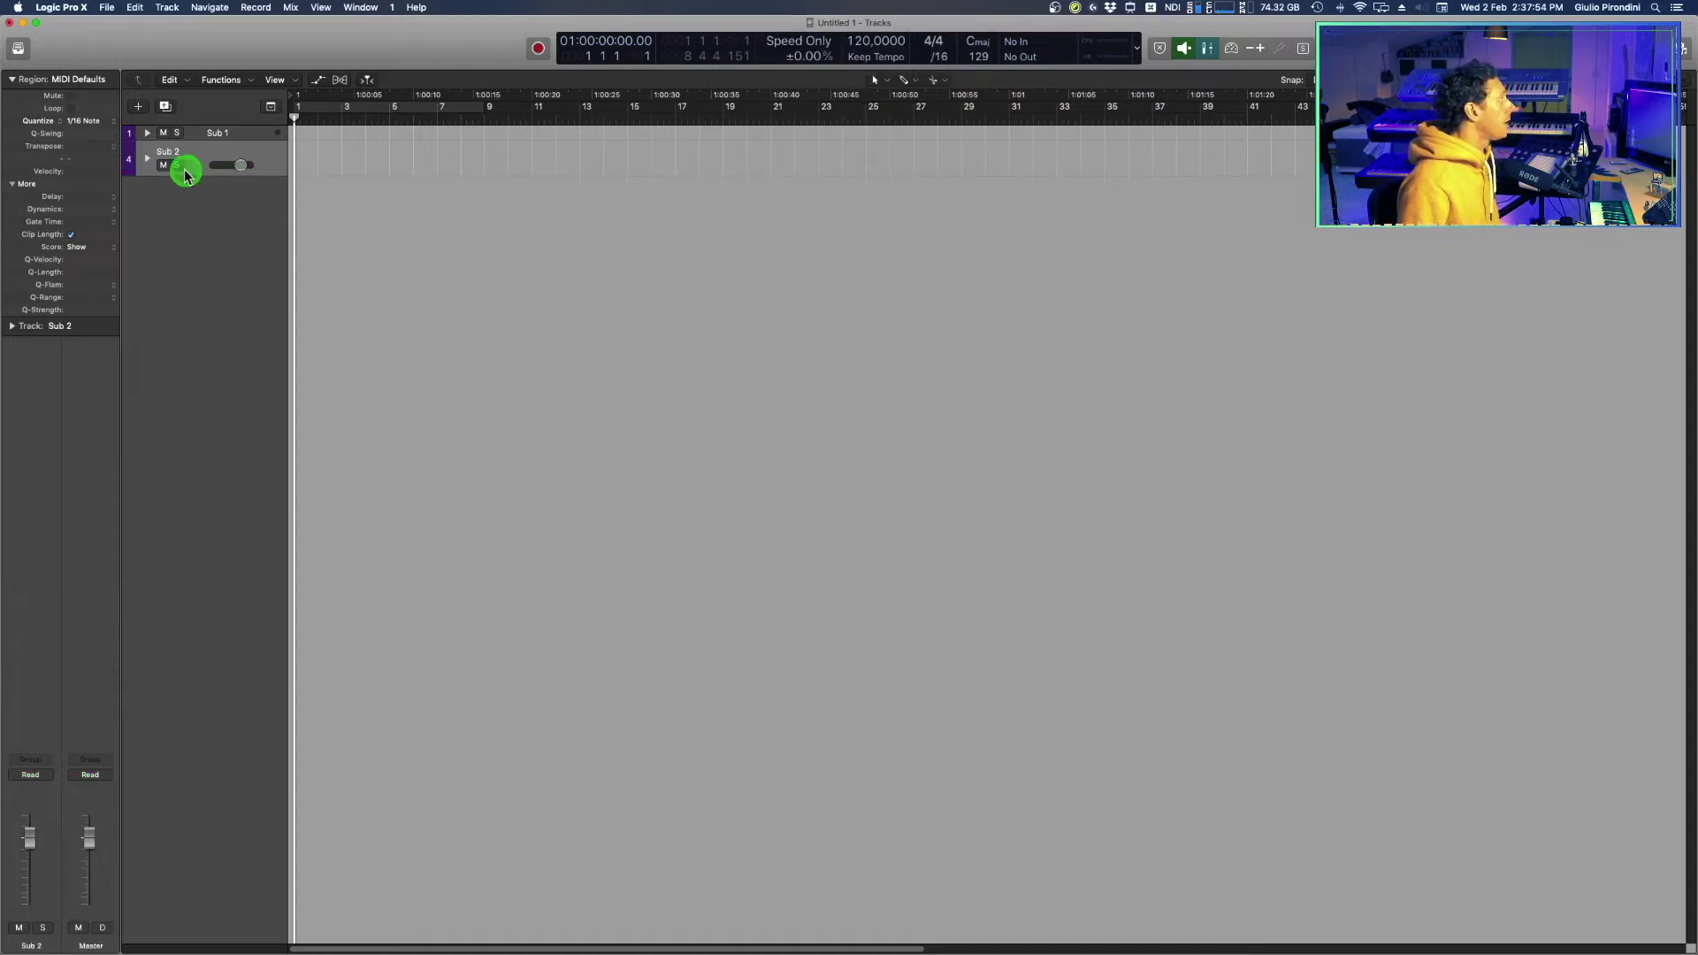
pyautogui.click(147, 134)
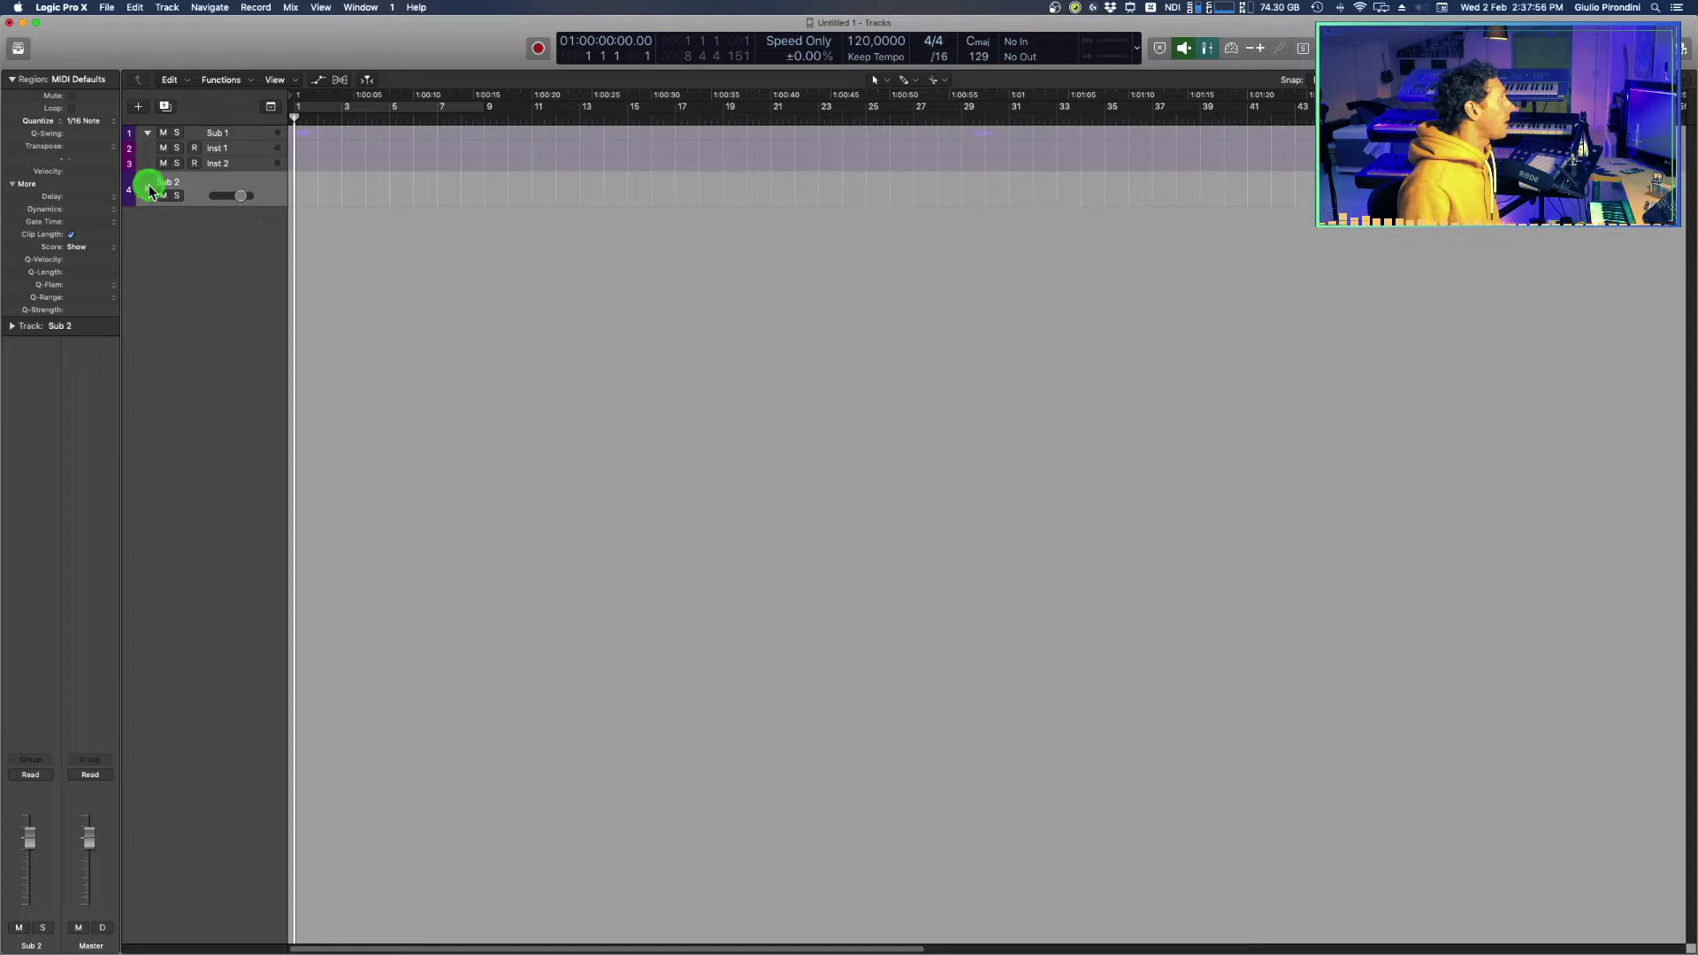
pyautogui.click(146, 189)
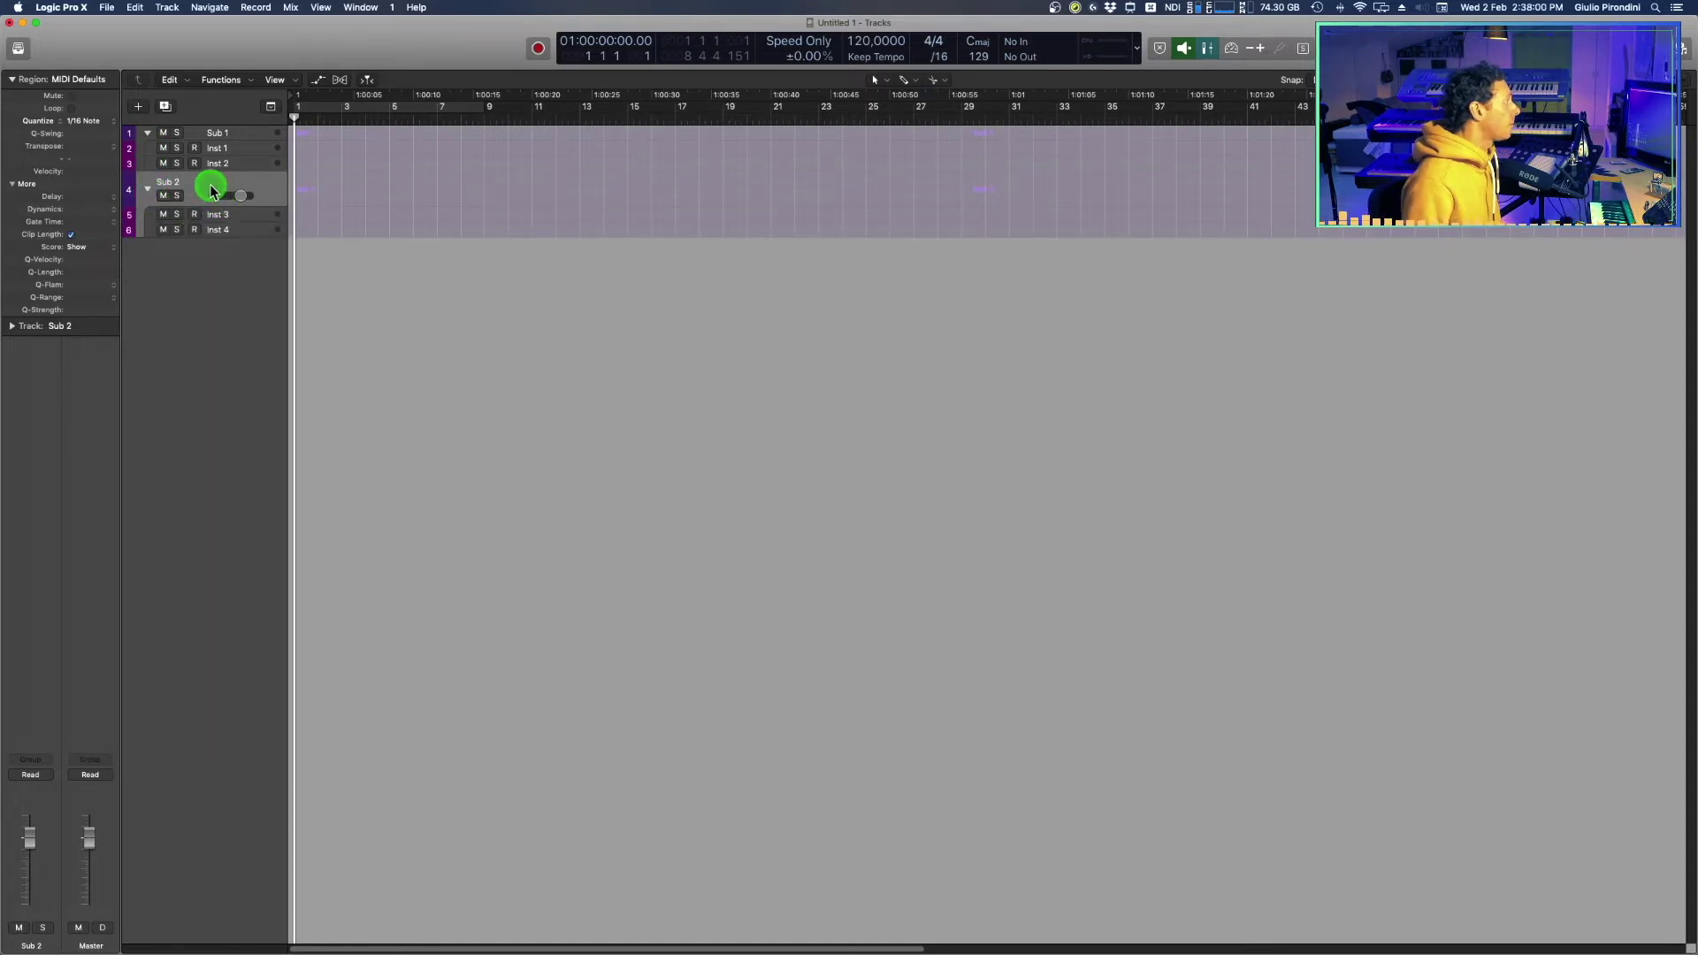
# Try dragging Sub 2 into Sub 1, keep the original order, and select Inst 4
pyautogui.moveTo(211, 191); pyautogui.dragTo(210, 186)
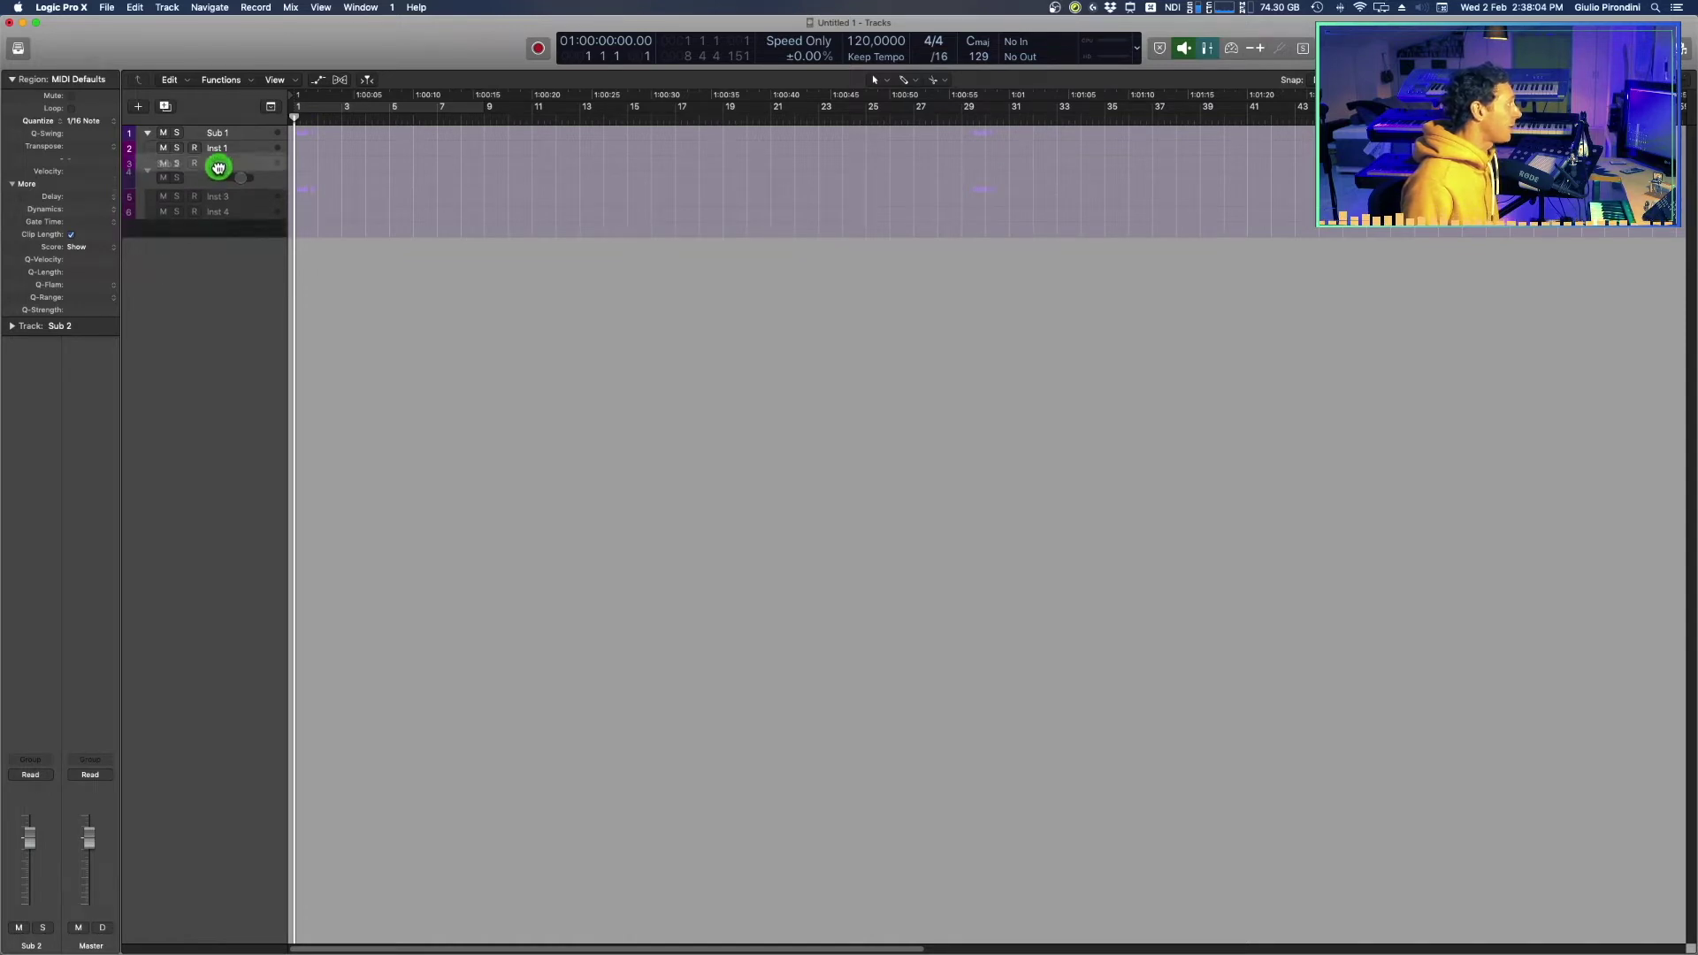
pyautogui.moveTo(211, 187)
pyautogui.mouseDown()
pyautogui.moveTo(228, 188)
pyautogui.moveTo(185, 243)
pyautogui.mouseUp()
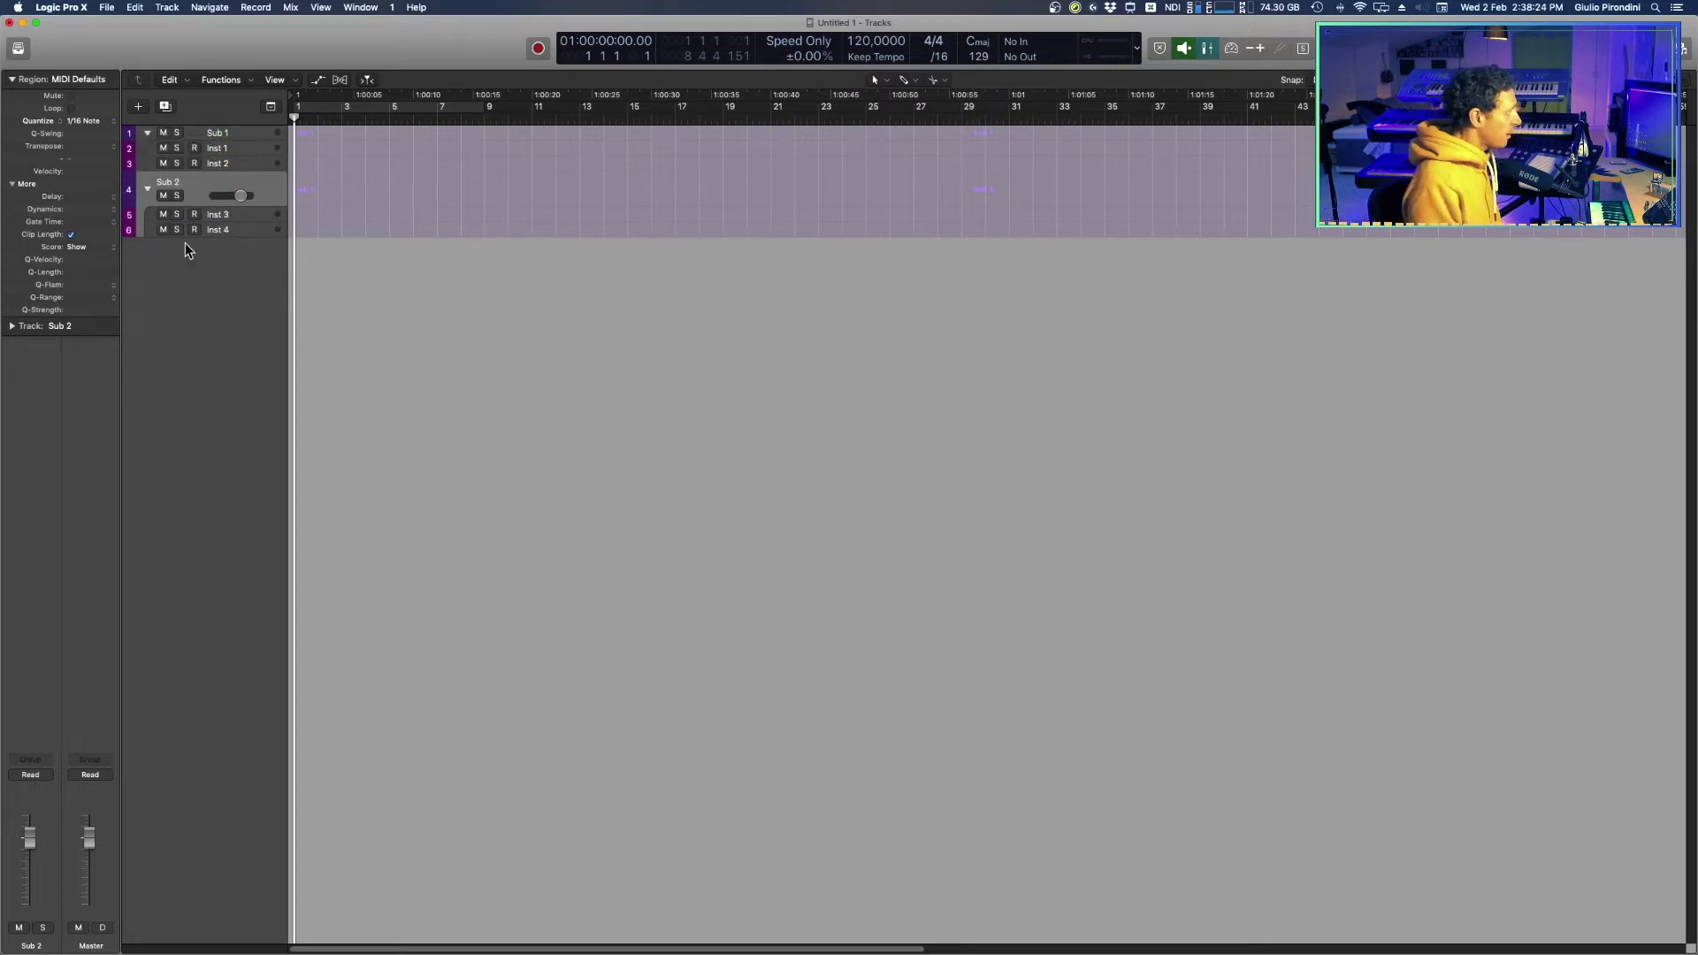
pyautogui.click(195, 213)
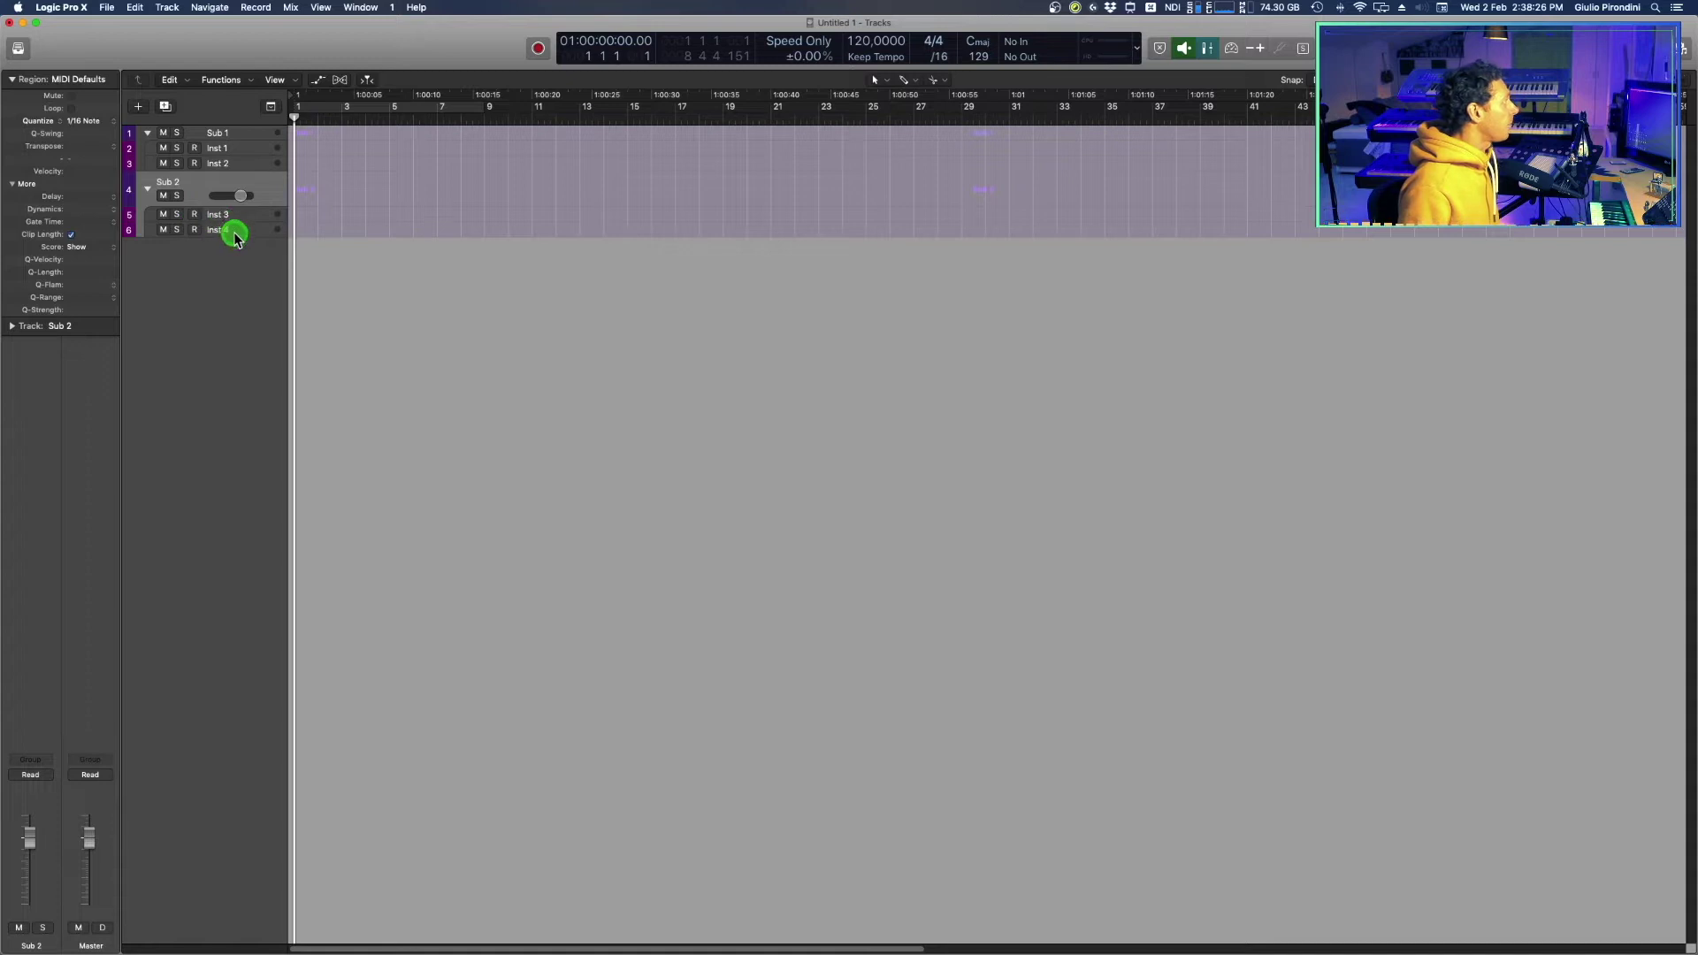
pyautogui.click(232, 231)
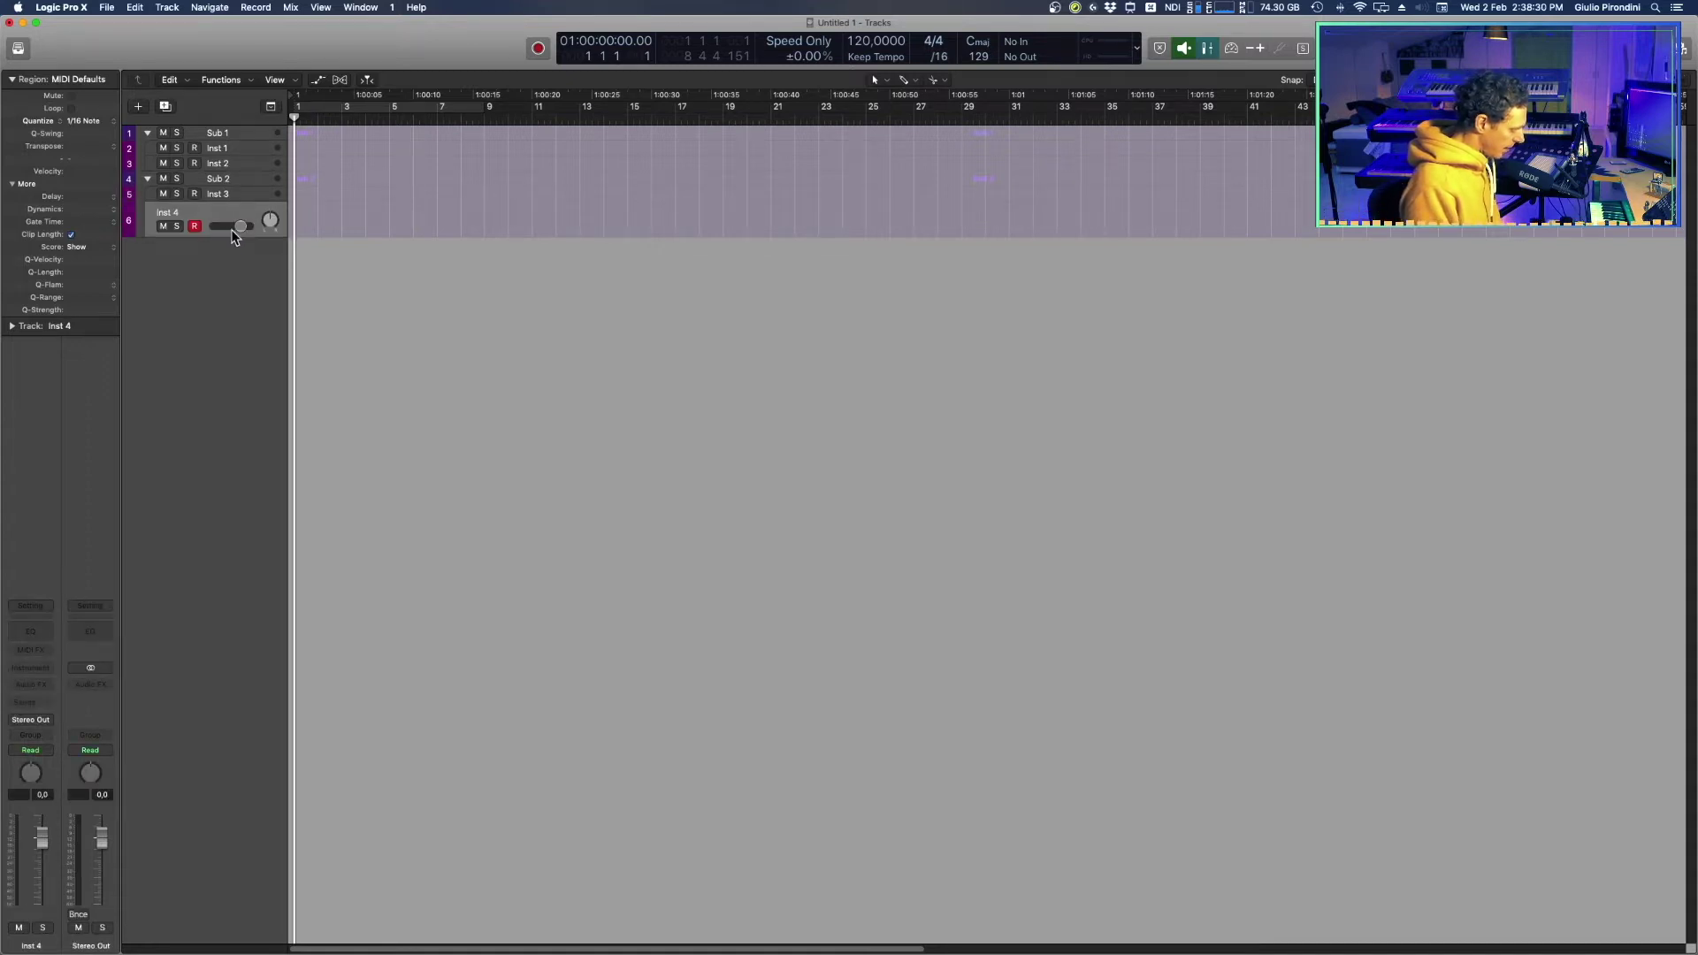
# Add Inst 5 and Inst 6, combine them into summing stack Sum 1, and collapse it
pyautogui.press('super+d')
pyautogui.press('super+d')
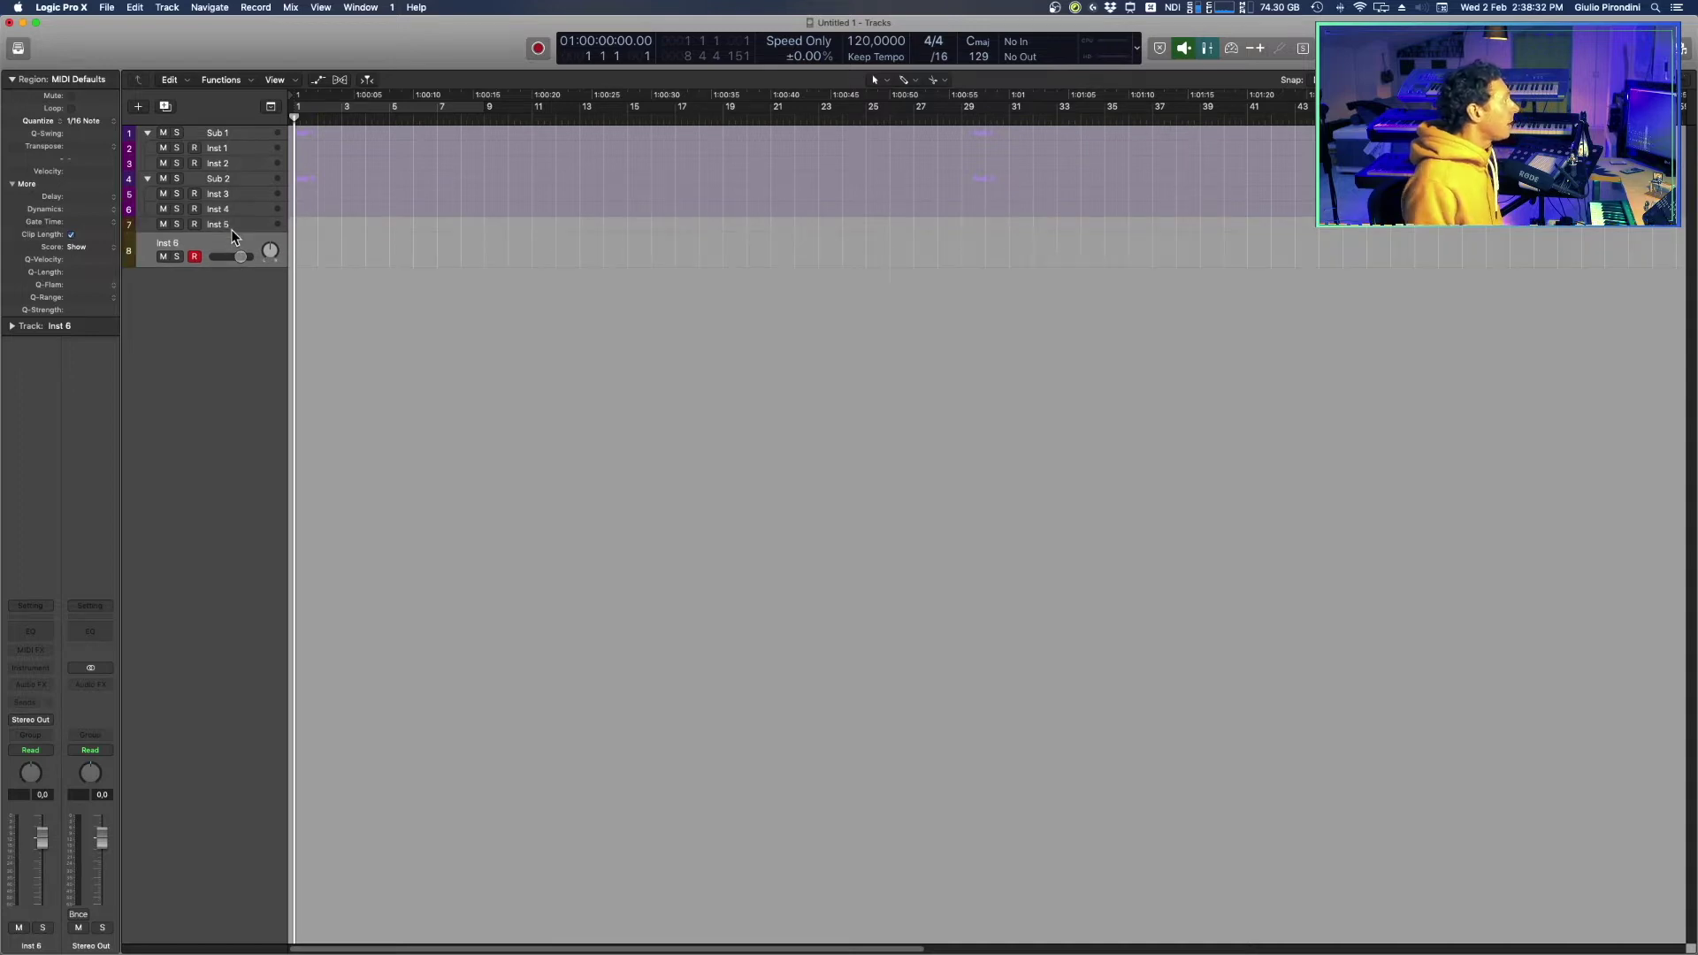
pyautogui.click(199, 221)
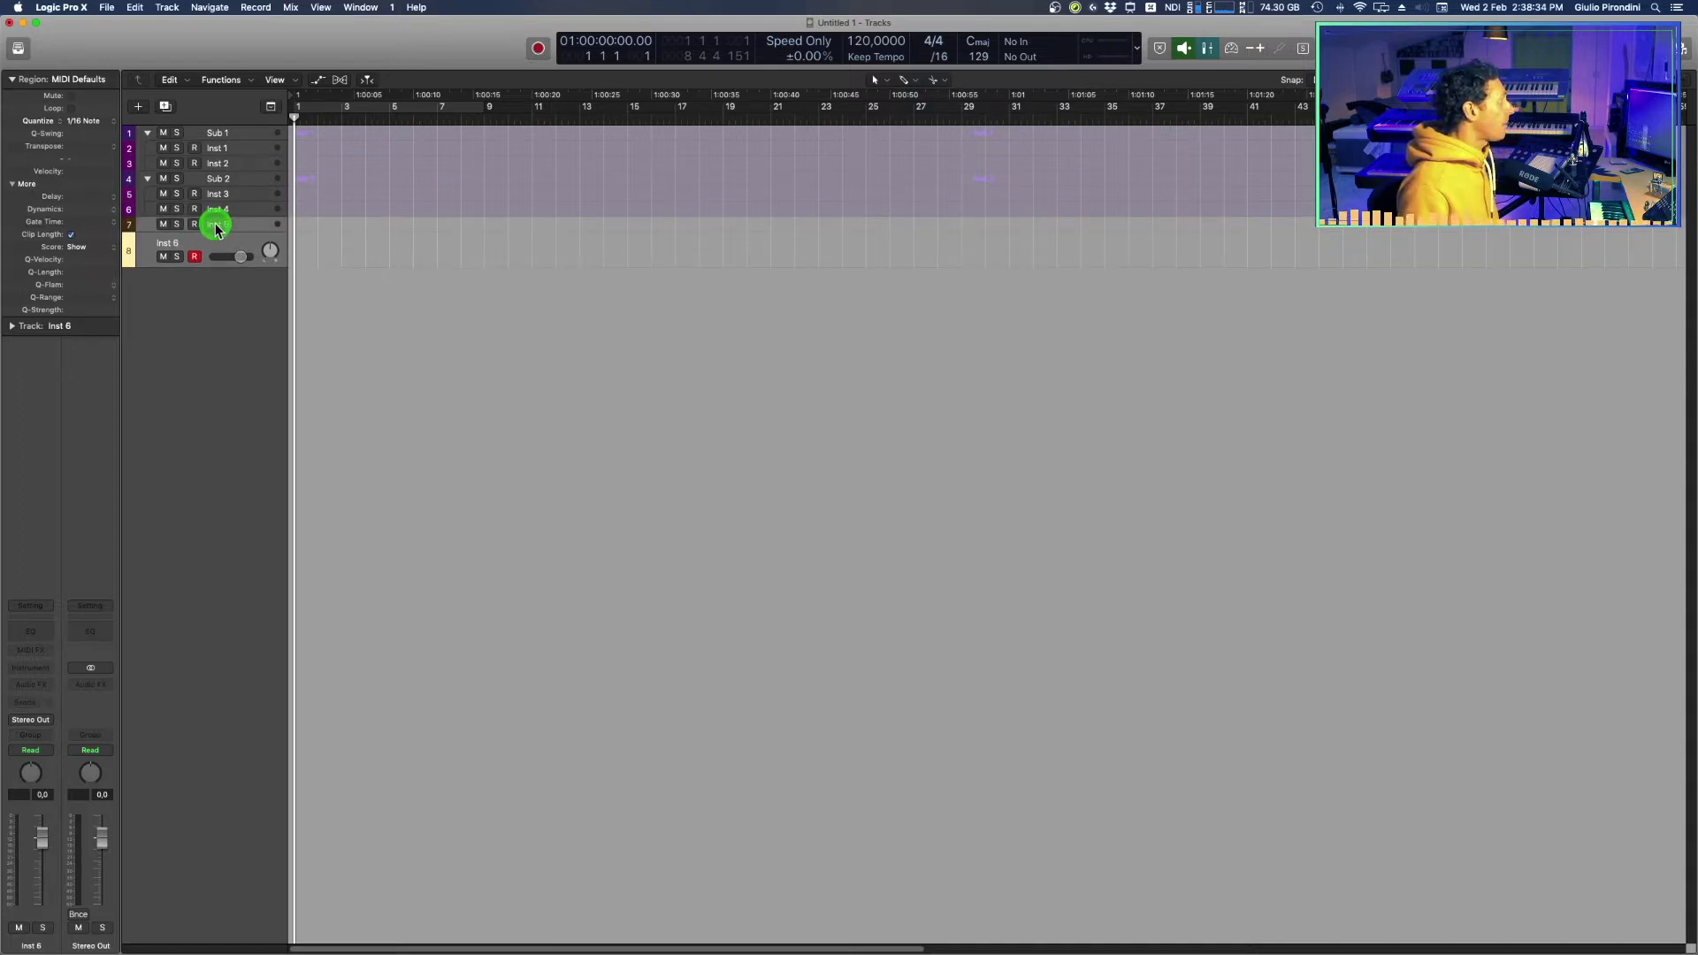
pyautogui.press('super+shift+d')
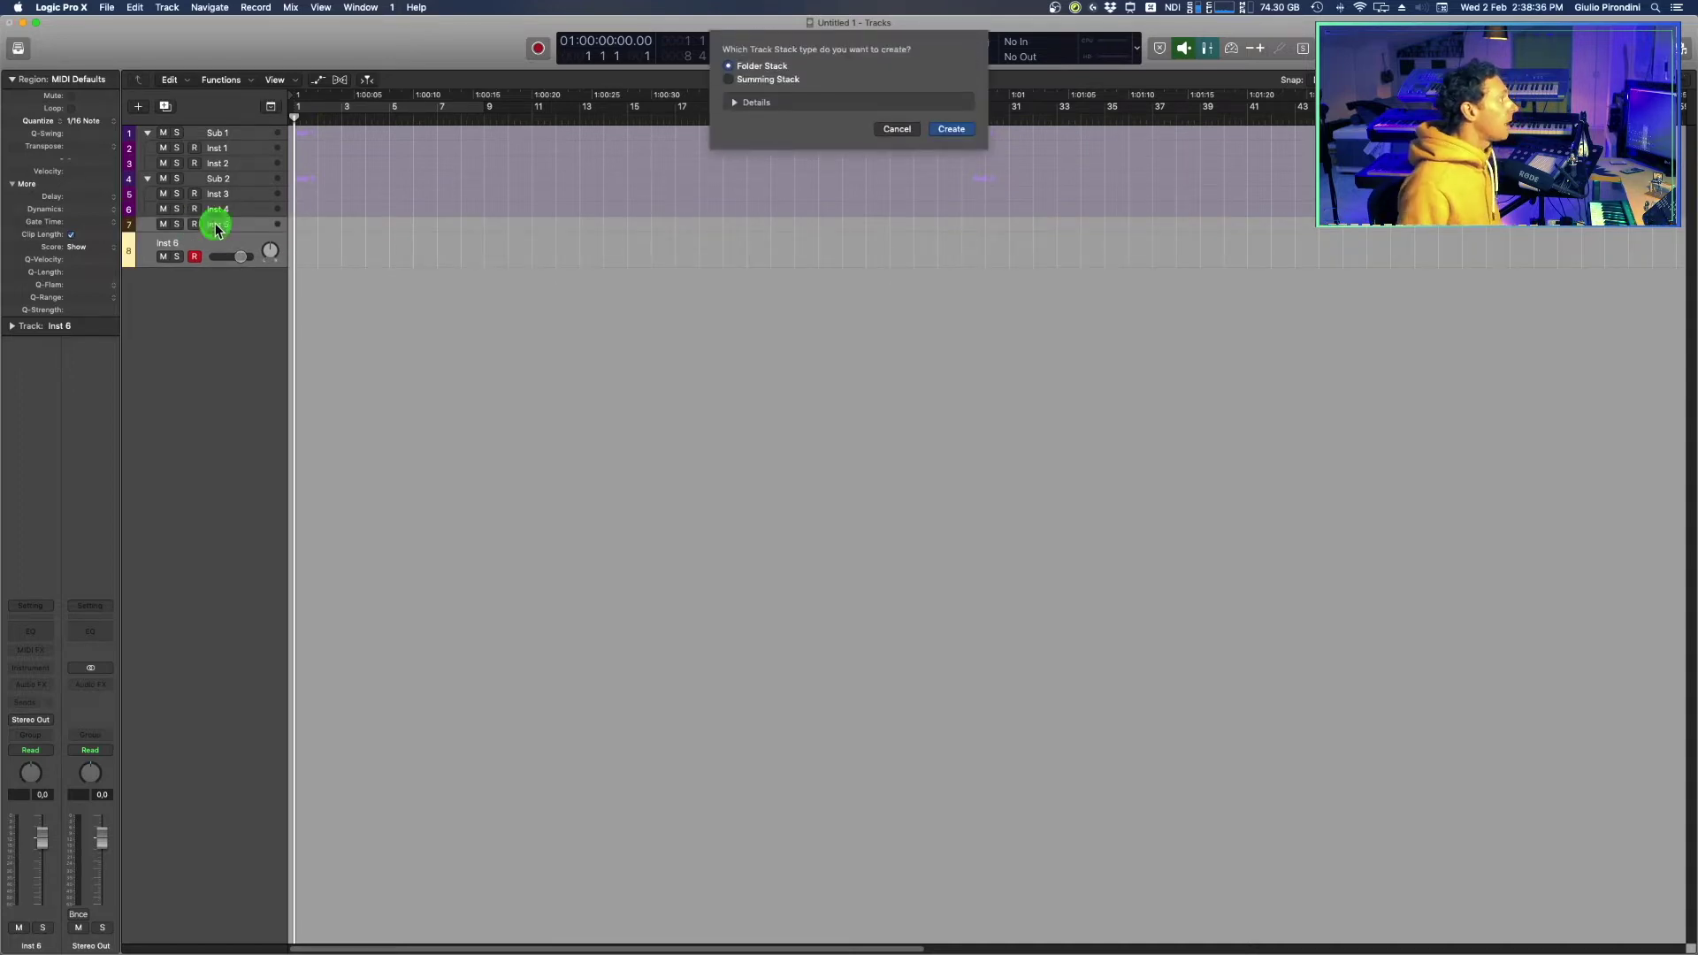
pyautogui.click(945, 133)
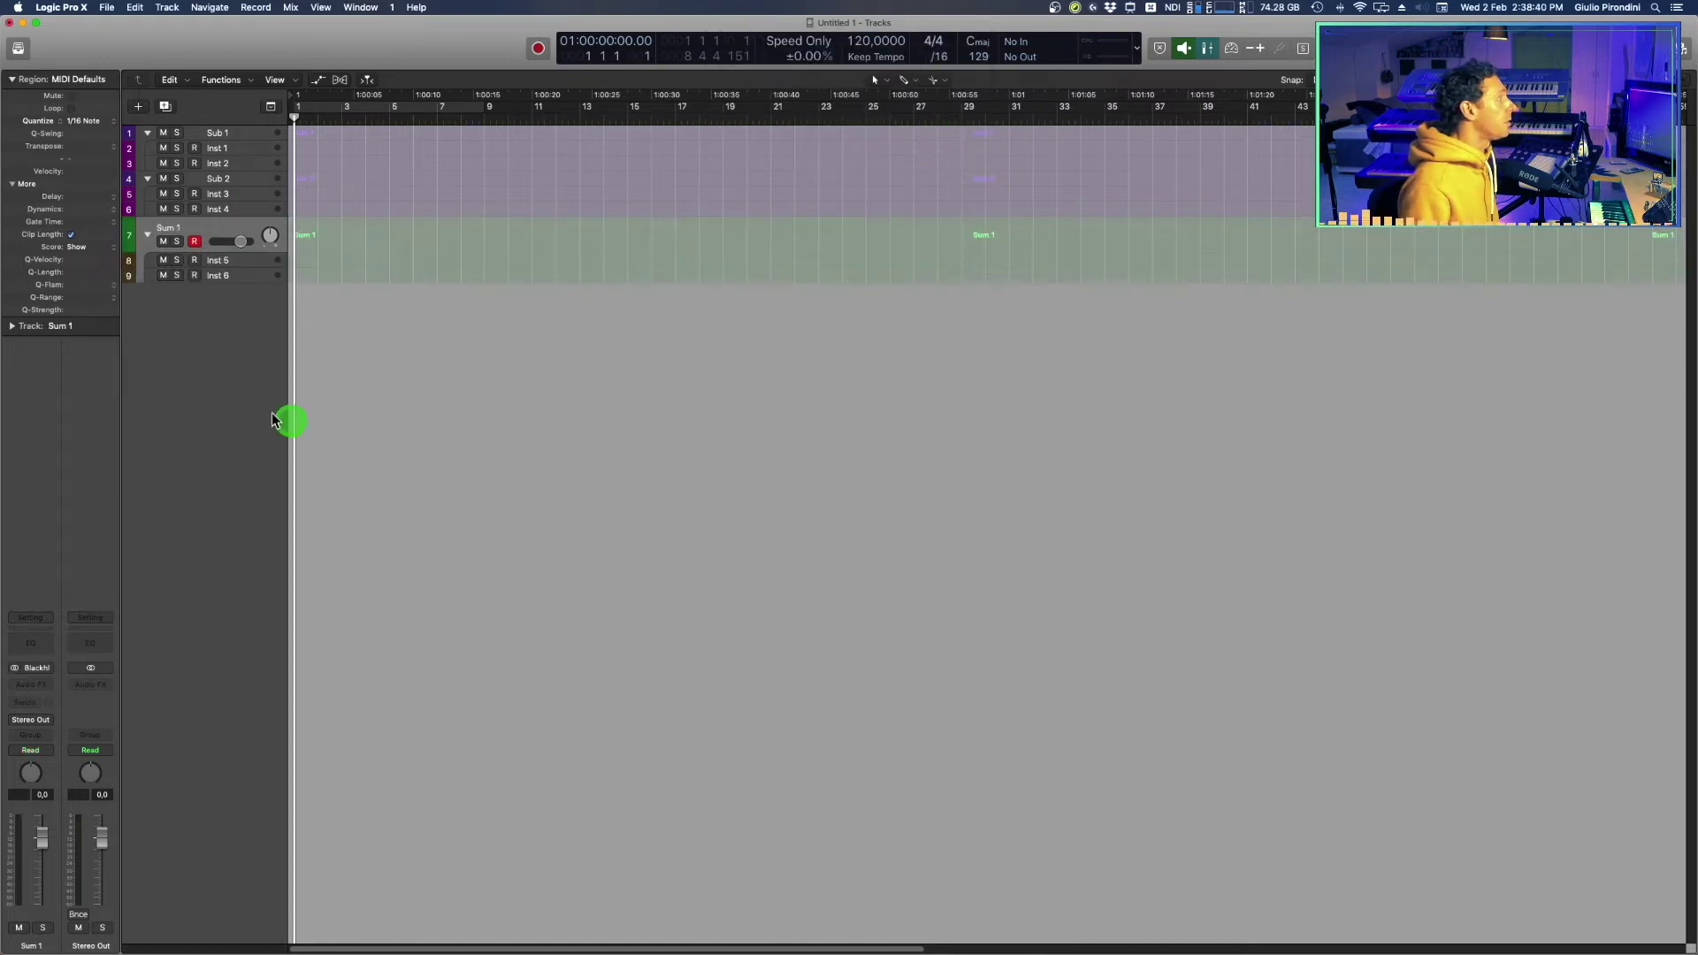
pyautogui.click(147, 234)
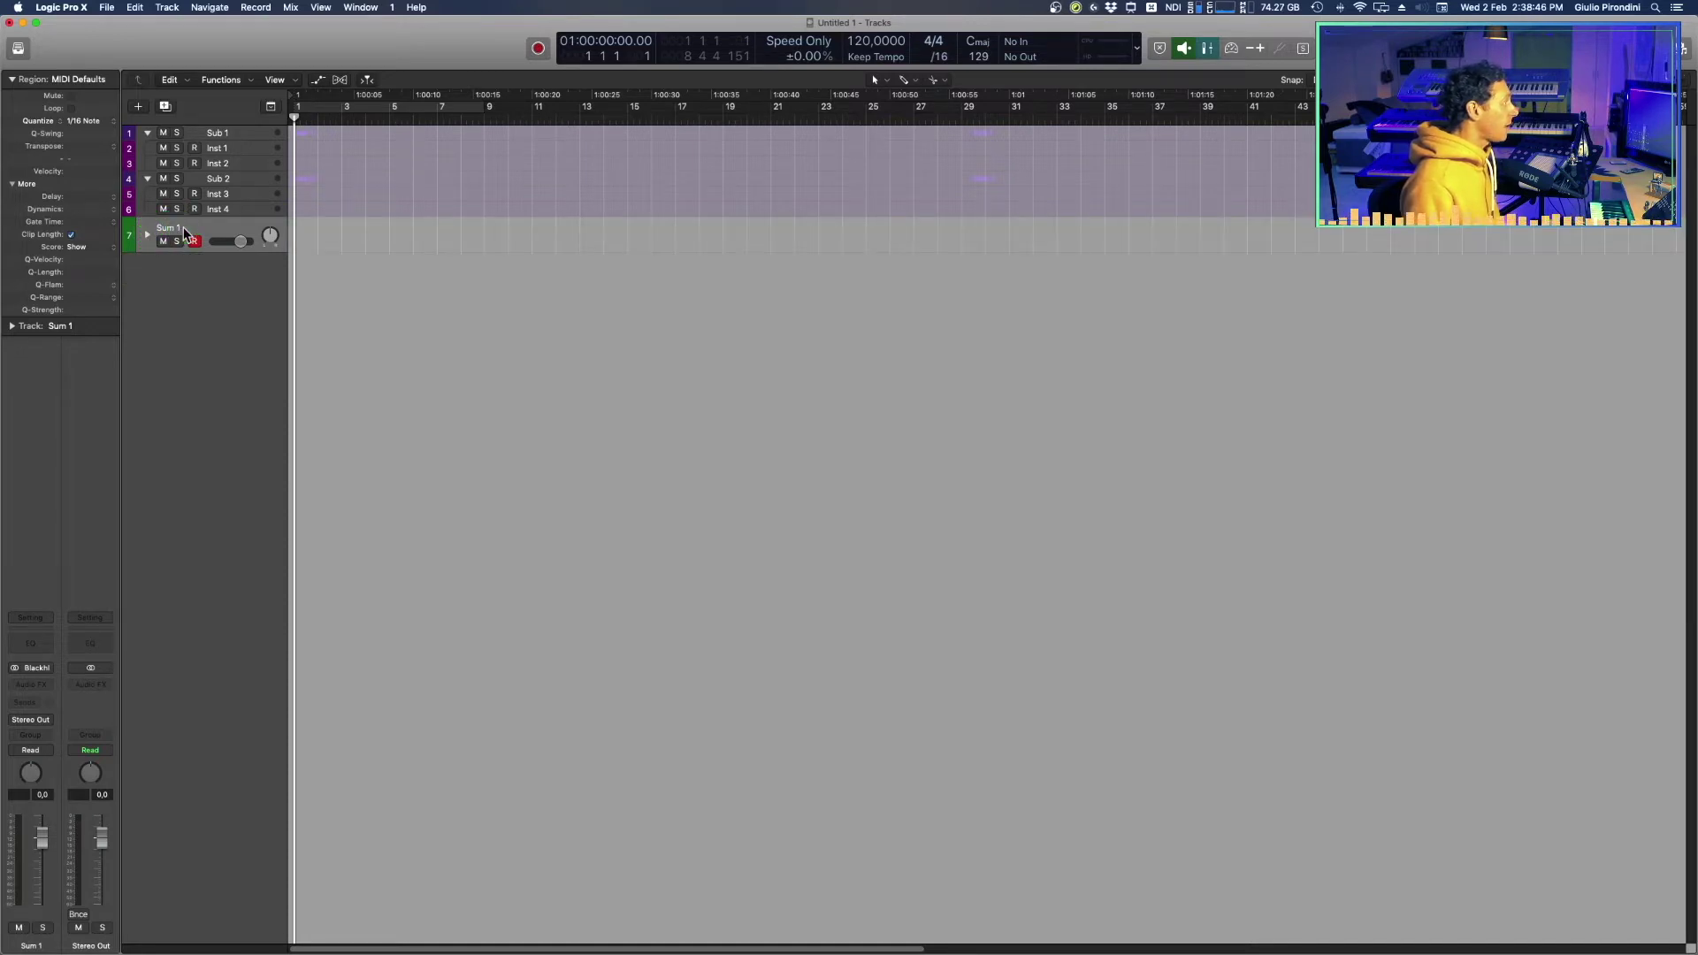
# Drag Sum 1 into Sub 1 above Inst 1 and Inst 2, then select Sub 1
pyautogui.moveTo(184, 232); pyautogui.dragTo(183, 230)
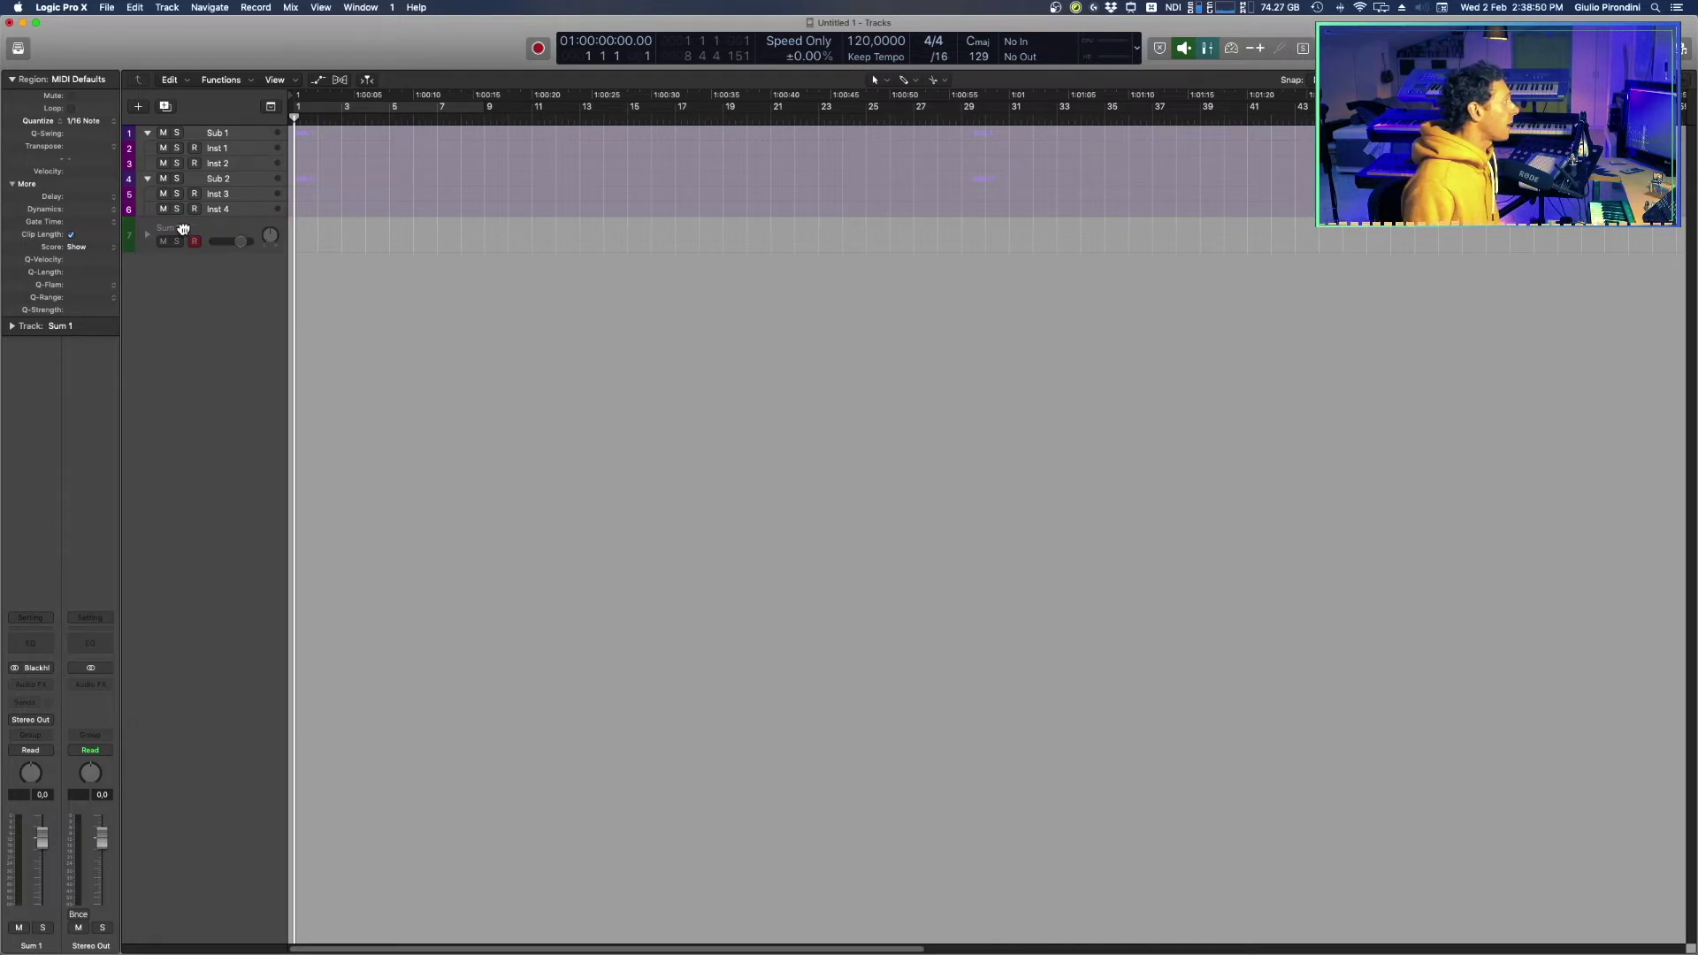
pyautogui.moveTo(184, 230); pyautogui.dragTo(216, 145)
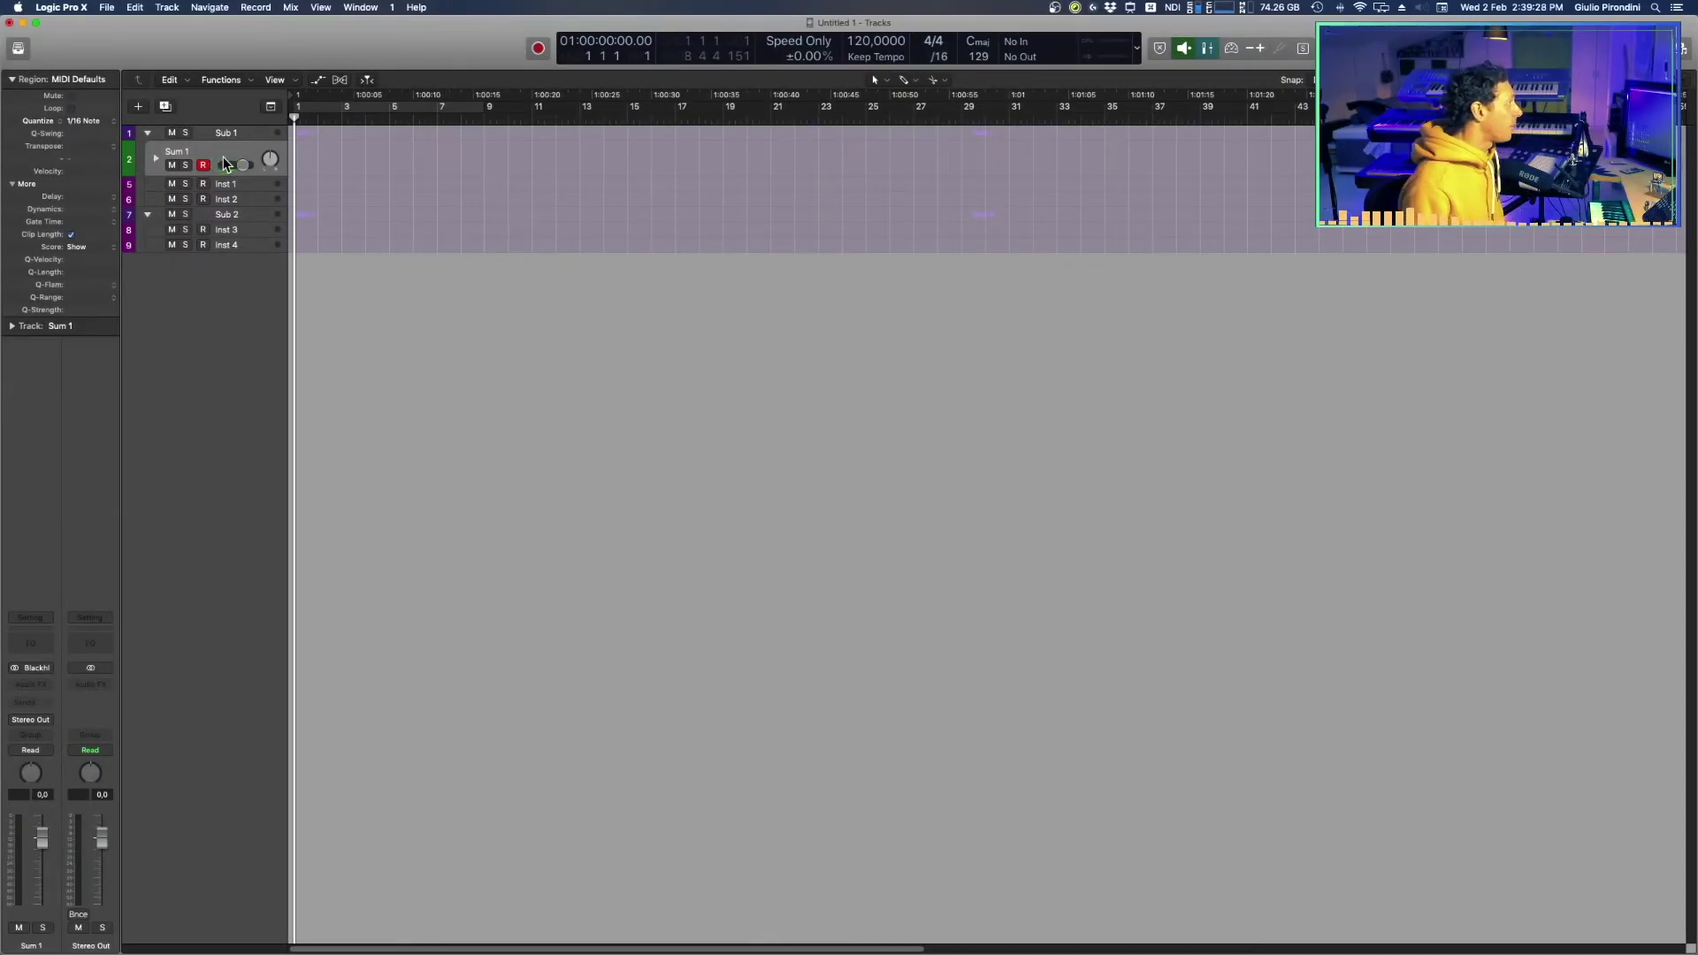
pyautogui.click(229, 144)
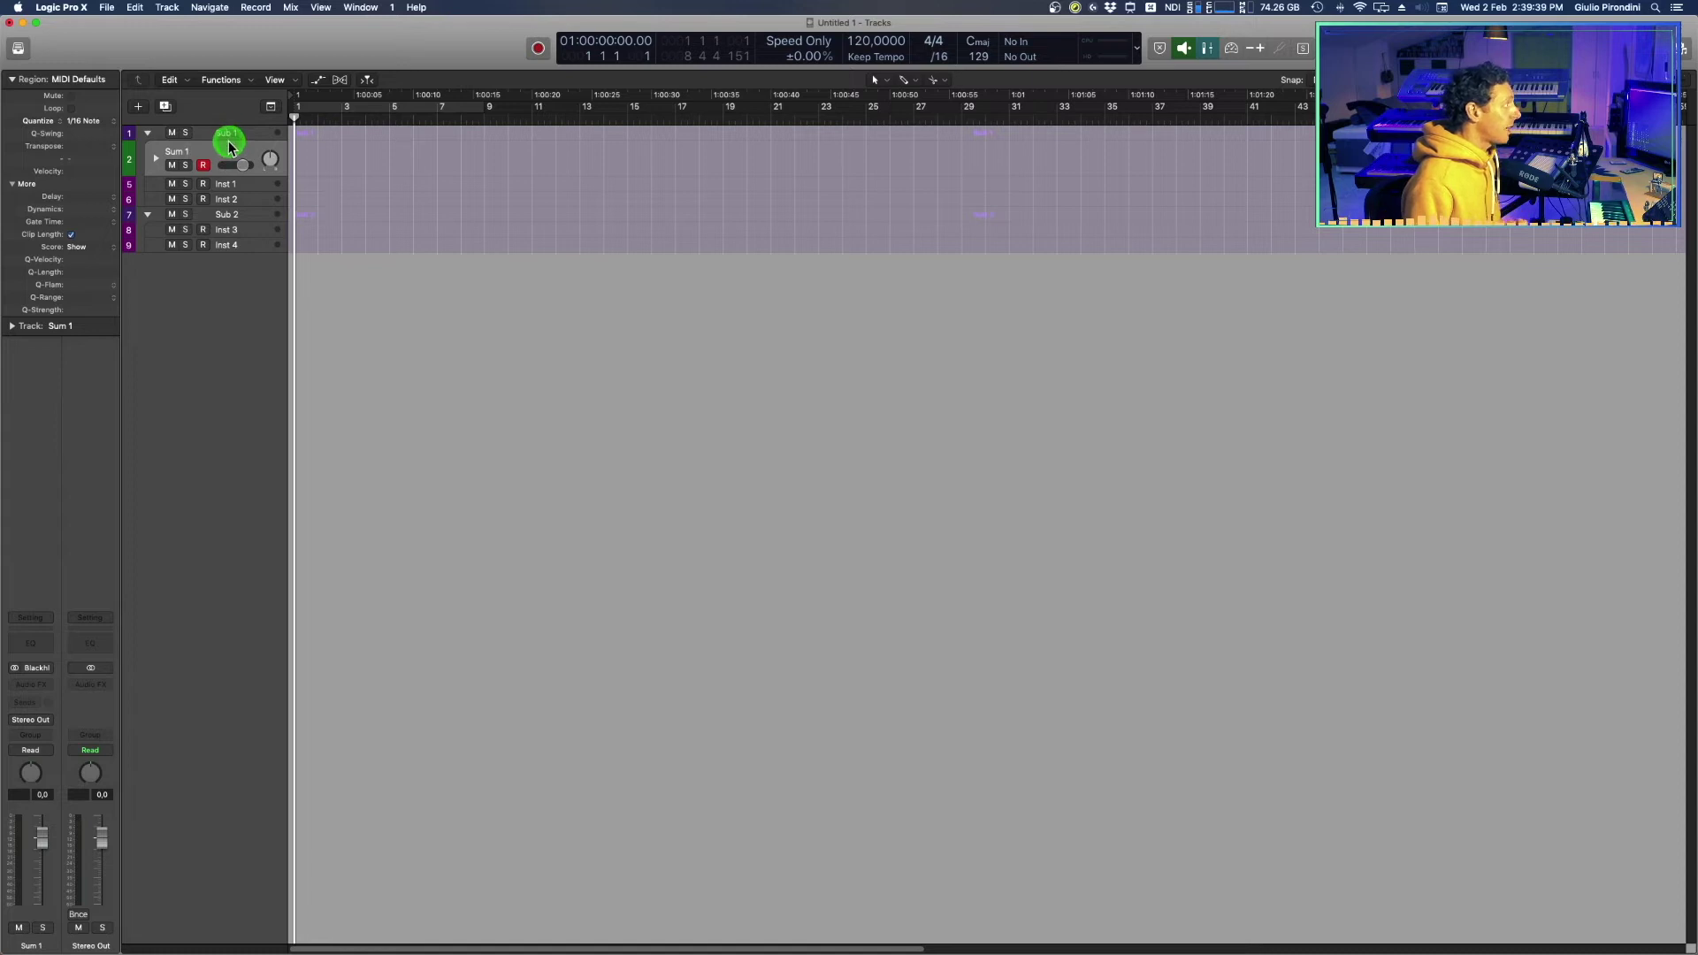
# Drag track headers around within the Sub 1 track list
pyautogui.moveTo(229, 141); pyautogui.dragTo(215, 172)
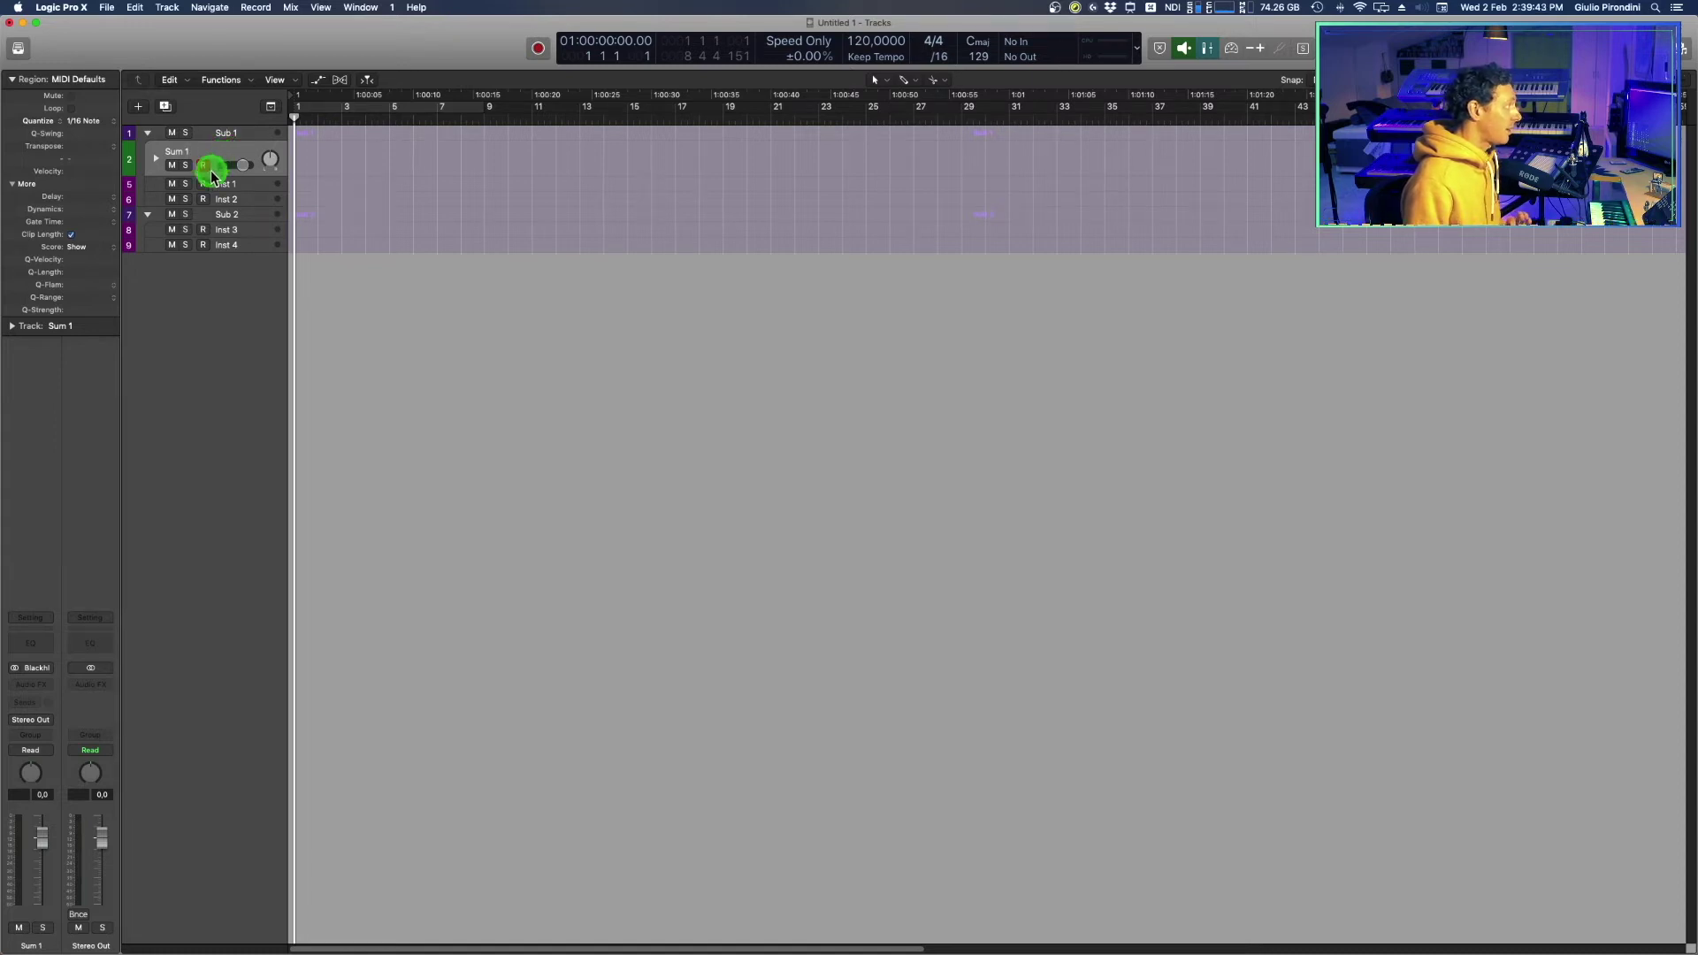
pyautogui.moveTo(212, 174)
pyautogui.mouseDown()
pyautogui.moveTo(149, 135)
pyautogui.moveTo(229, 172)
pyautogui.mouseUp()
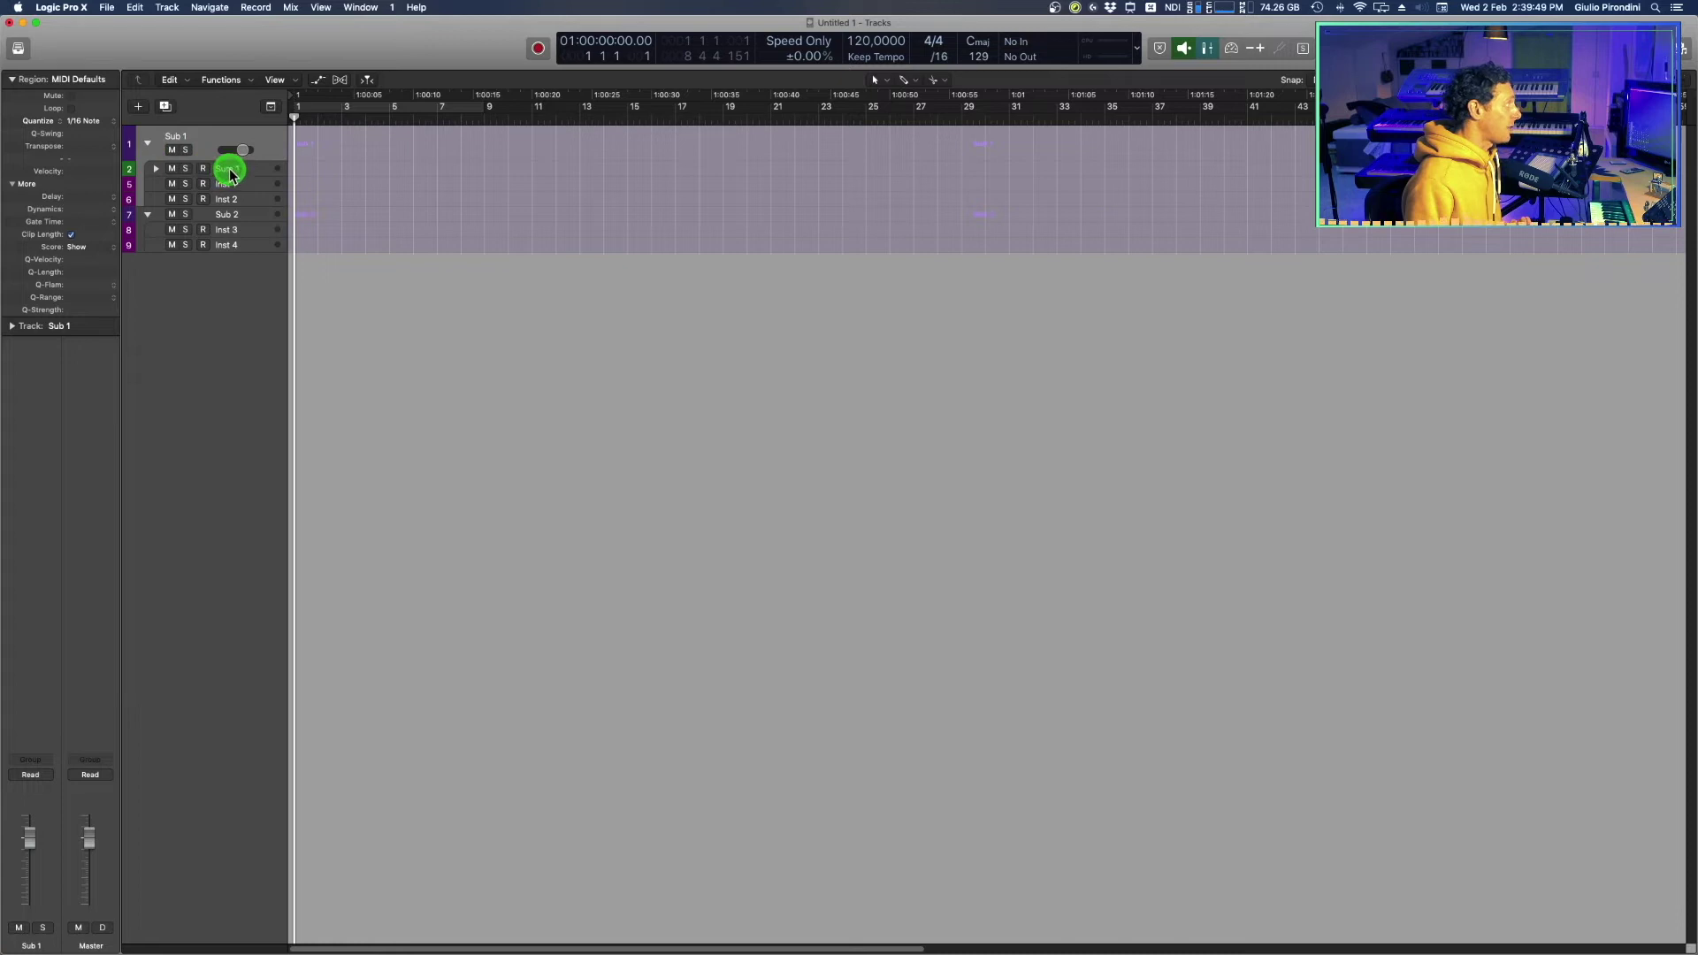
pyautogui.moveTo(230, 172)
pyautogui.mouseDown()
pyautogui.moveTo(178, 176)
pyautogui.moveTo(169, 152)
pyautogui.moveTo(183, 143)
pyautogui.moveTo(246, 220)
pyautogui.moveTo(250, 148)
pyautogui.mouseUp()
pyautogui.moveTo(260, 219)
pyautogui.mouseDown()
pyautogui.moveTo(186, 140)
pyautogui.moveTo(217, 128)
pyautogui.moveTo(225, 160)
pyautogui.moveTo(224, 137)
pyautogui.moveTo(257, 303)
pyautogui.mouseUp()
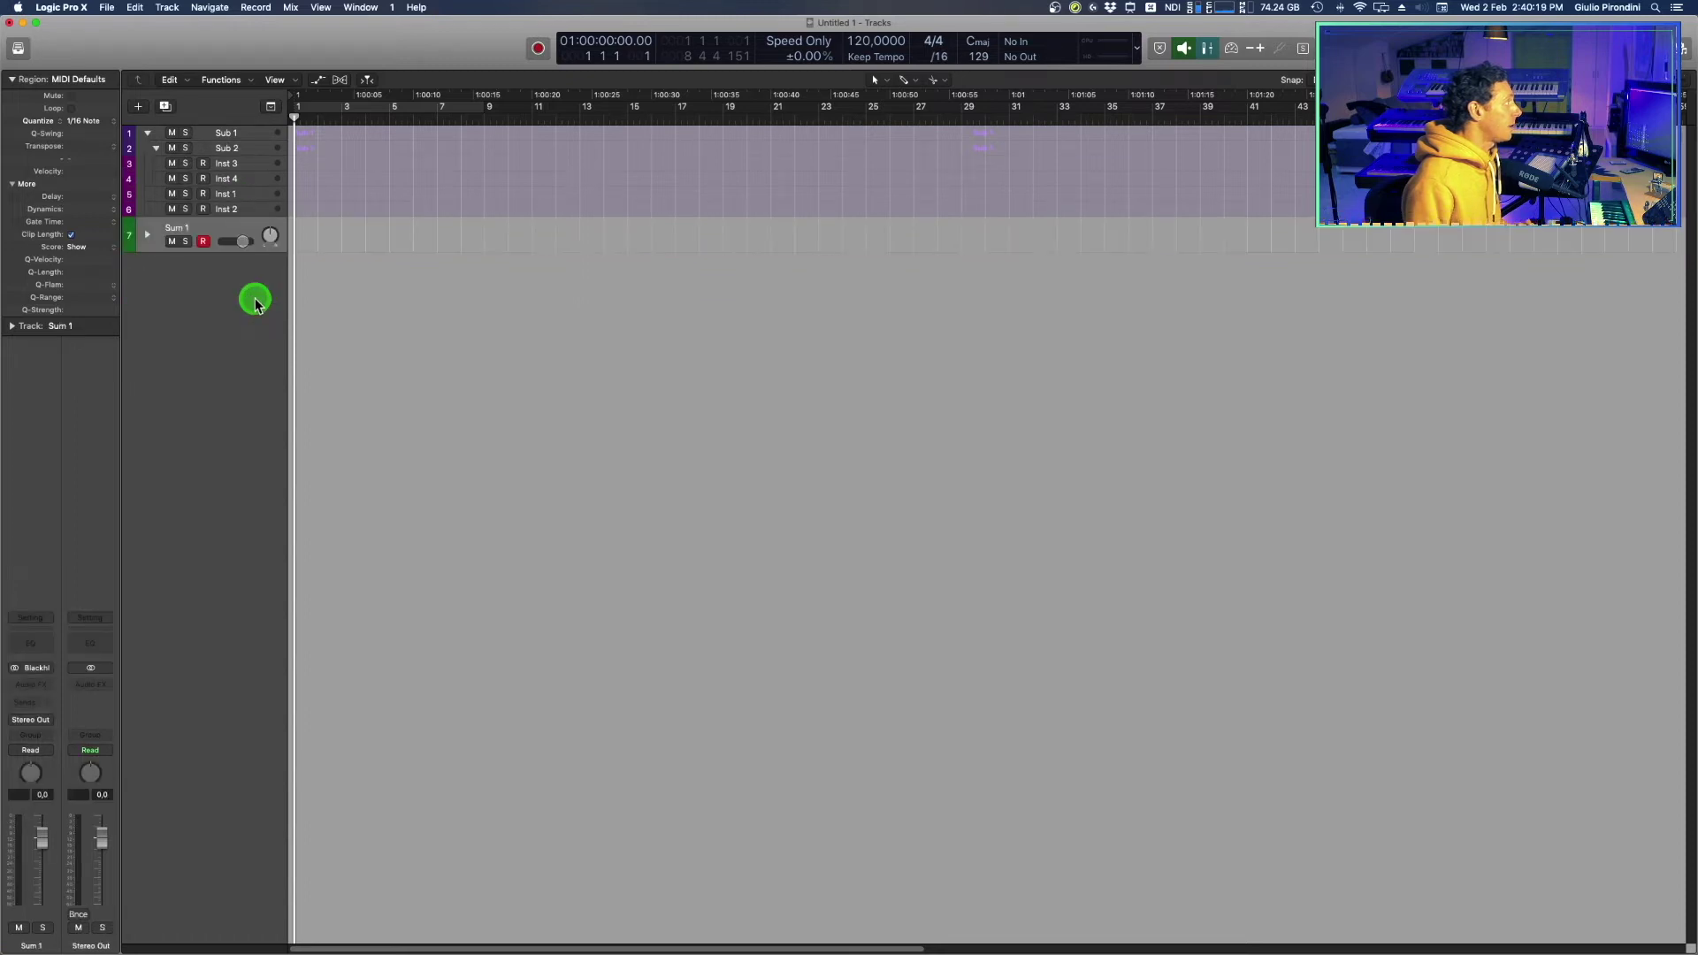
# Collapse and re-expand Sub 1, collapse Sub 2, and start a stack for Inst 1 and Inst 2
pyautogui.click(147, 132)
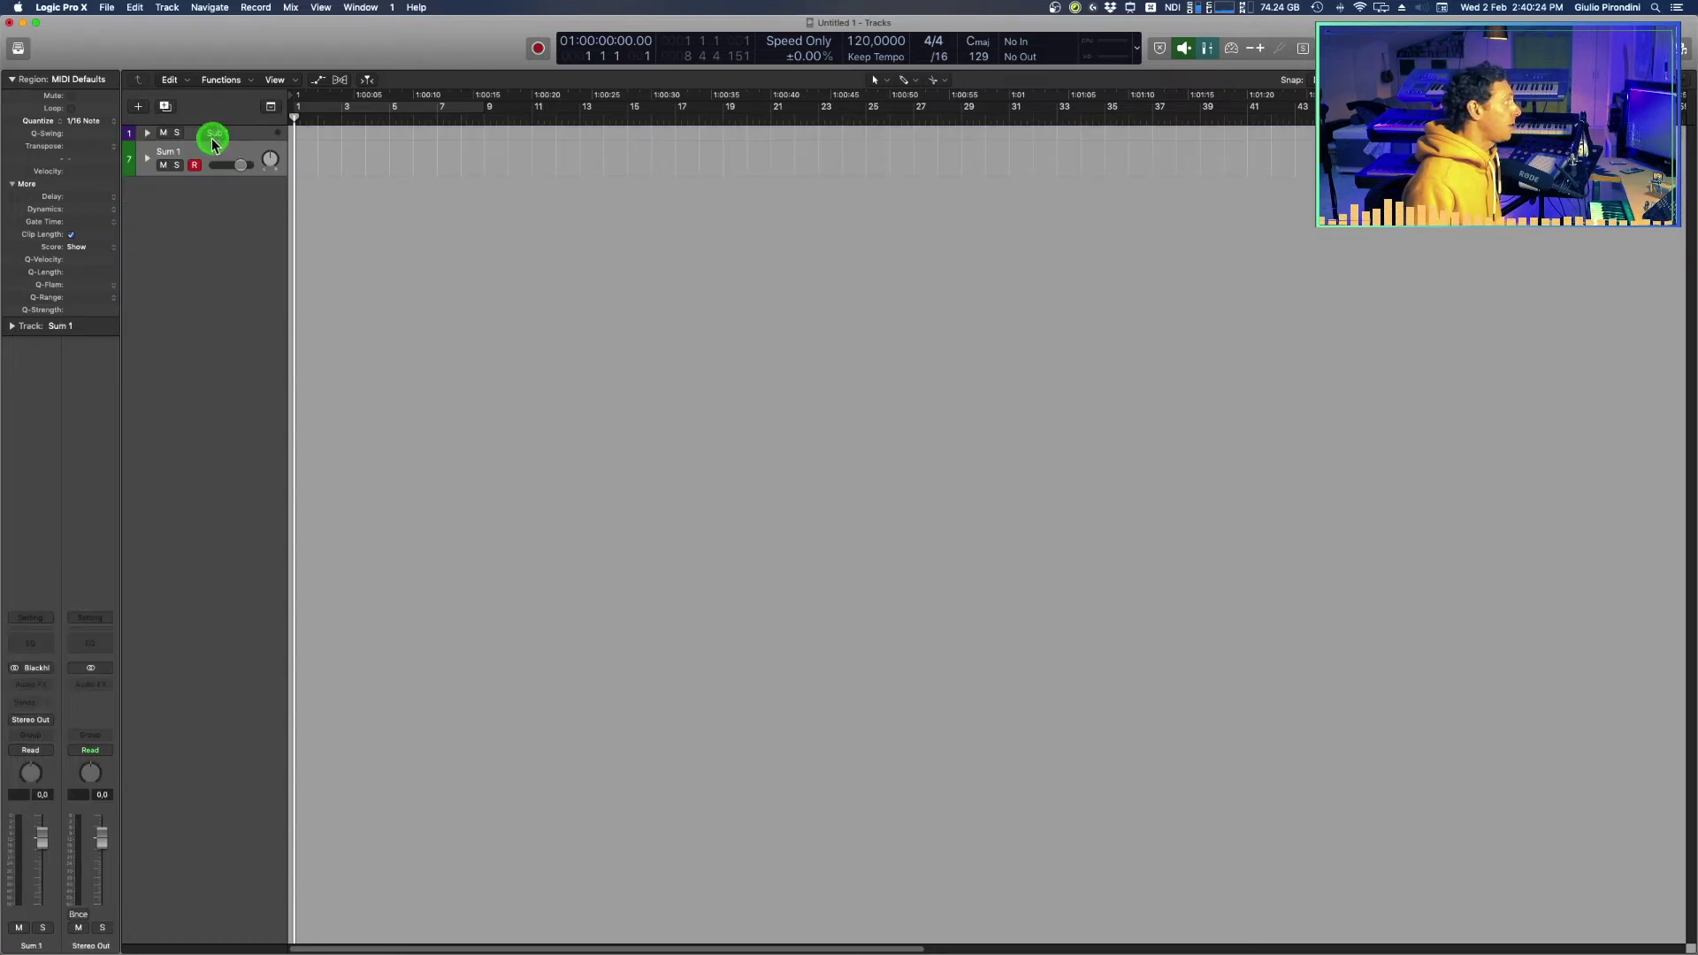
pyautogui.click(148, 134)
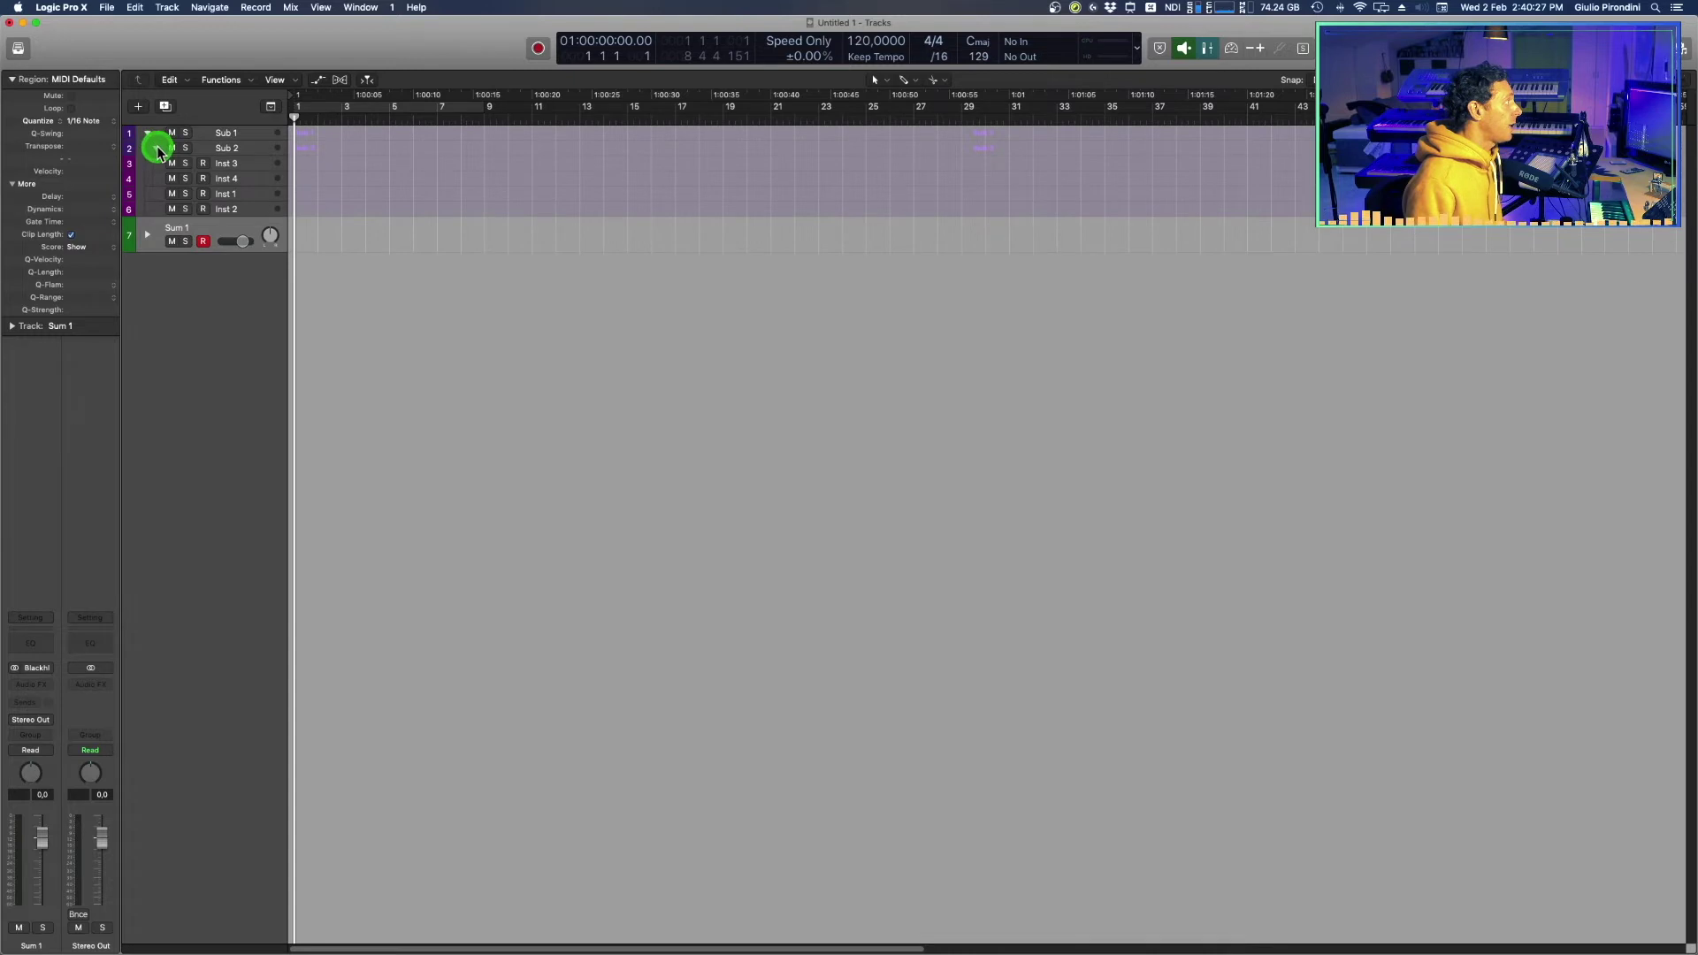
pyautogui.click(157, 149)
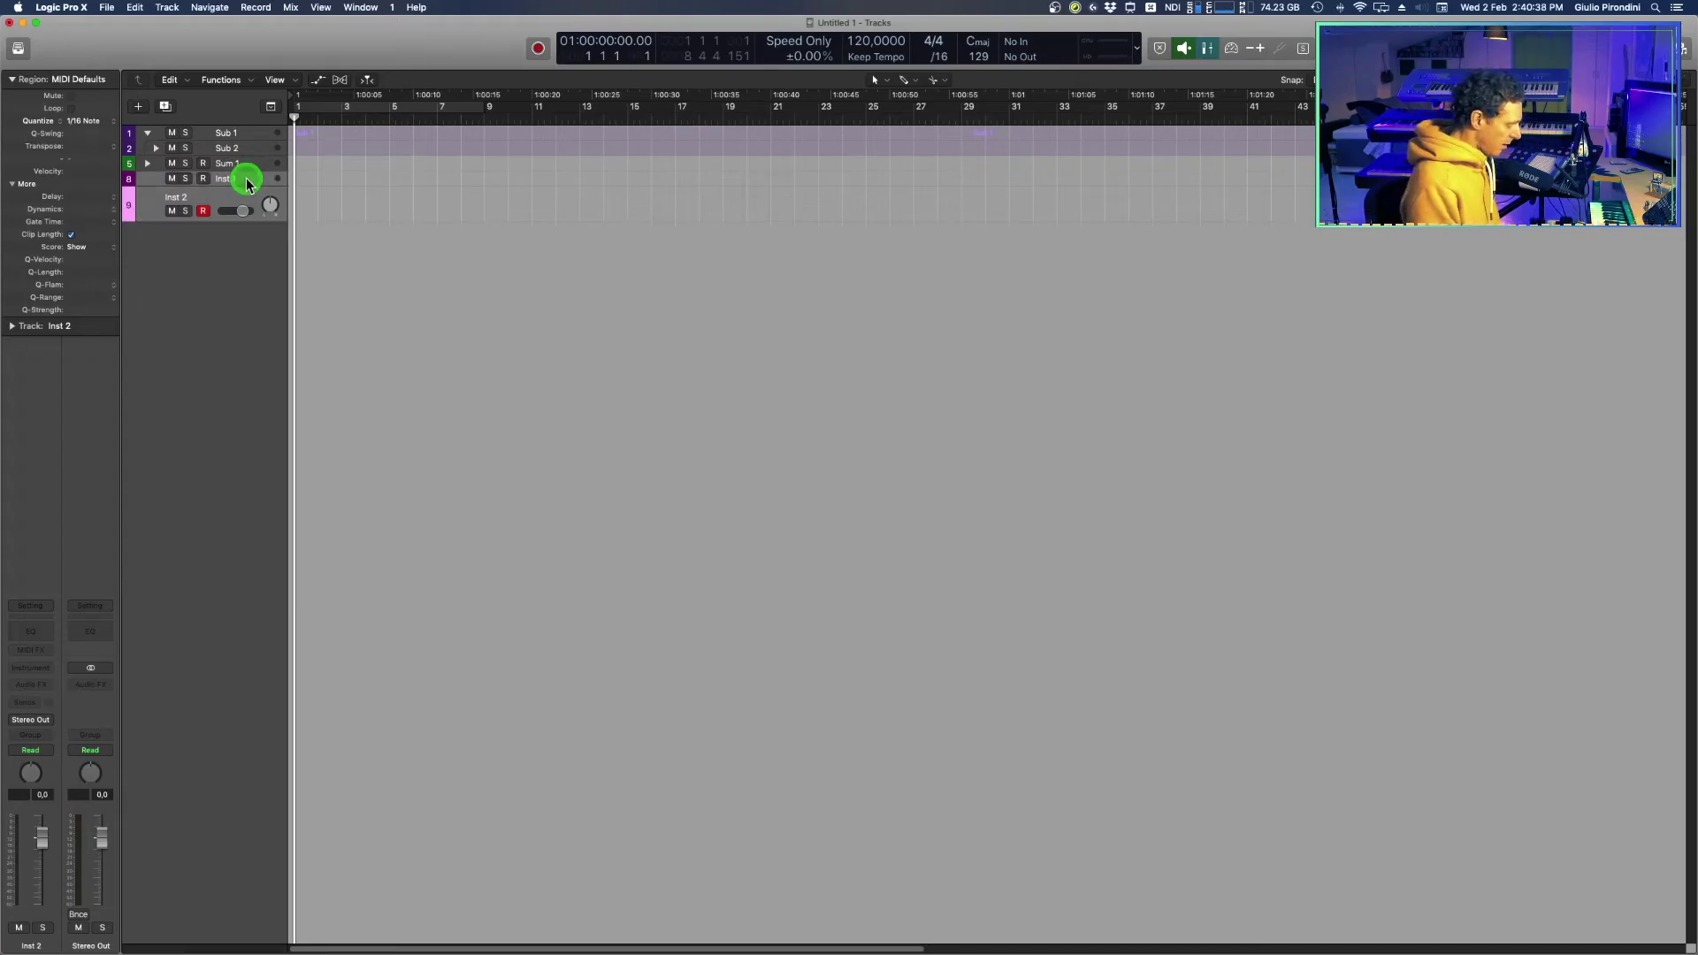
pyautogui.press('super+shift+d')
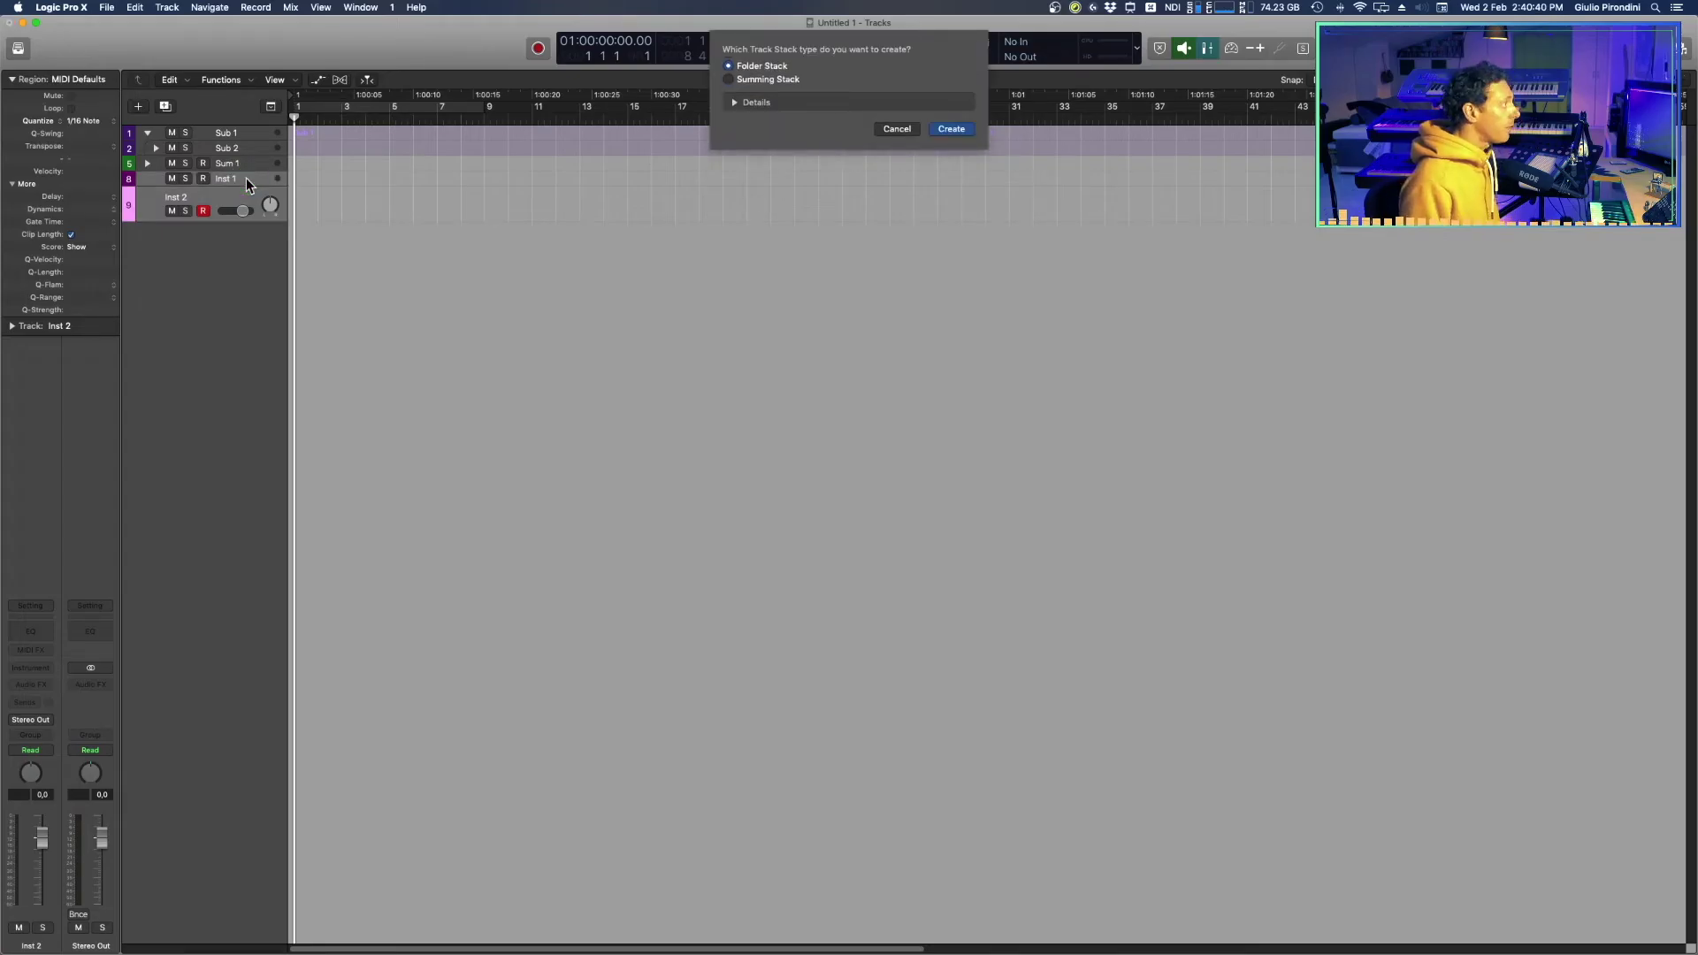
# Create folder stack Sub 3 from Inst 1 and Inst 2, then collapse and re-expand Sub 1
pyautogui.press('Return')
pyautogui.click(161, 144)
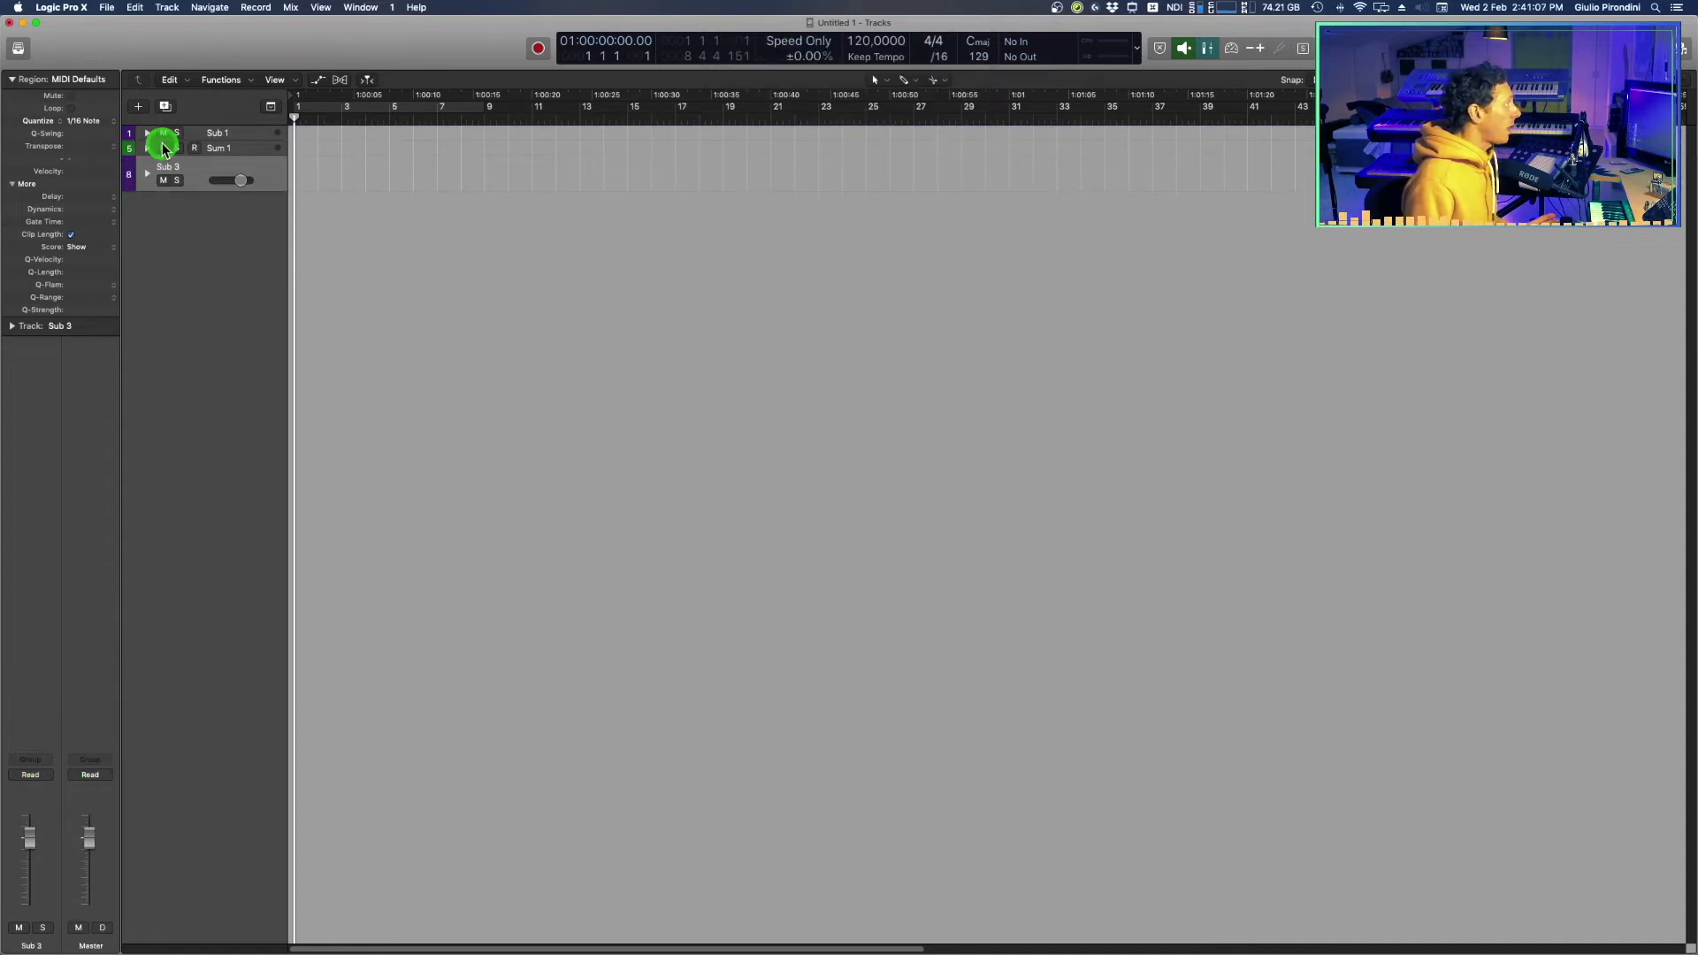
pyautogui.click(147, 135)
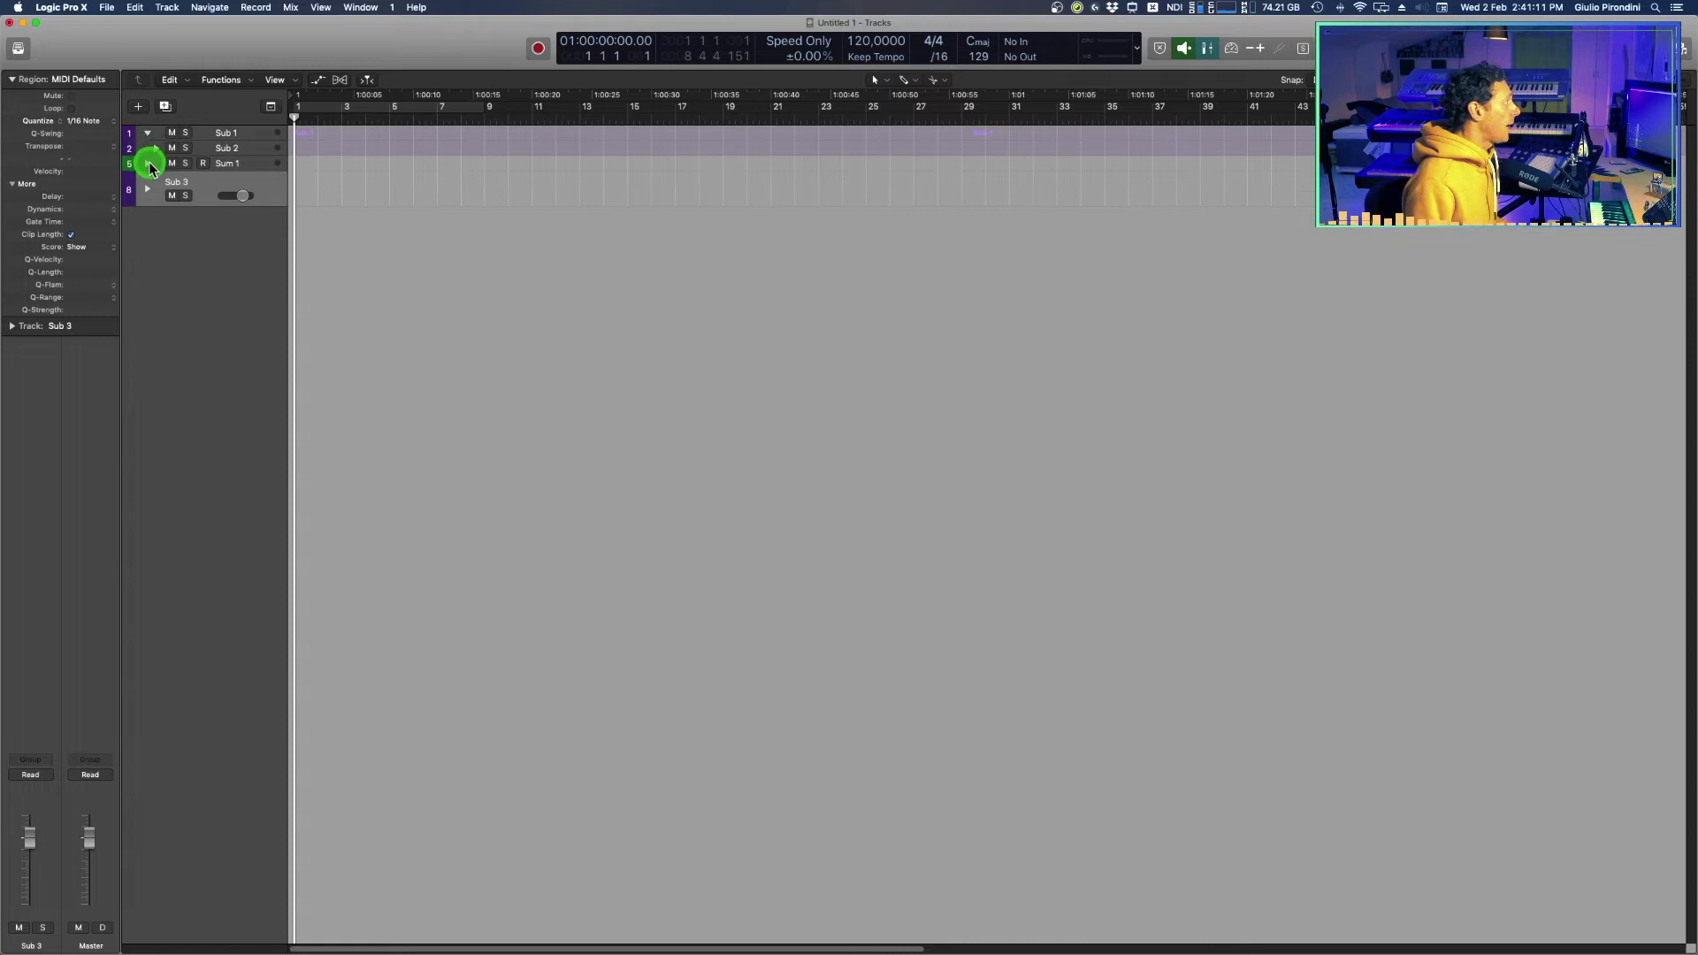
# Drag Sub 3 up into the Sub 1 stack
pyautogui.click(193, 186)
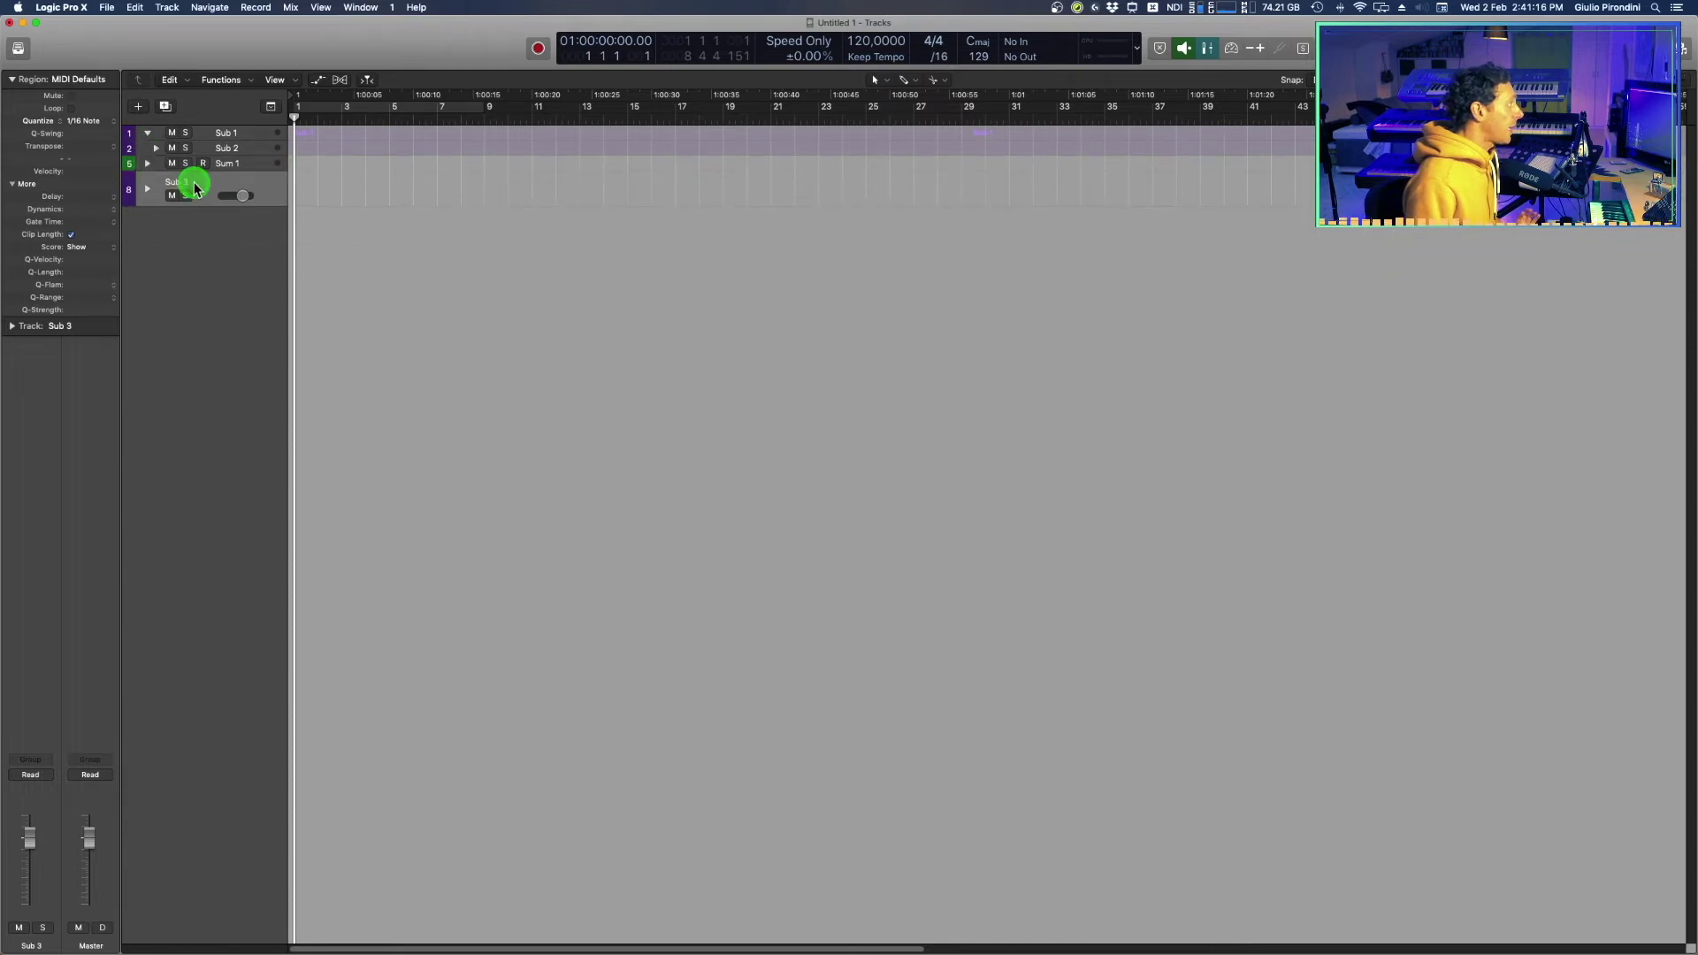
pyautogui.moveTo(193, 187); pyautogui.dragTo(194, 183)
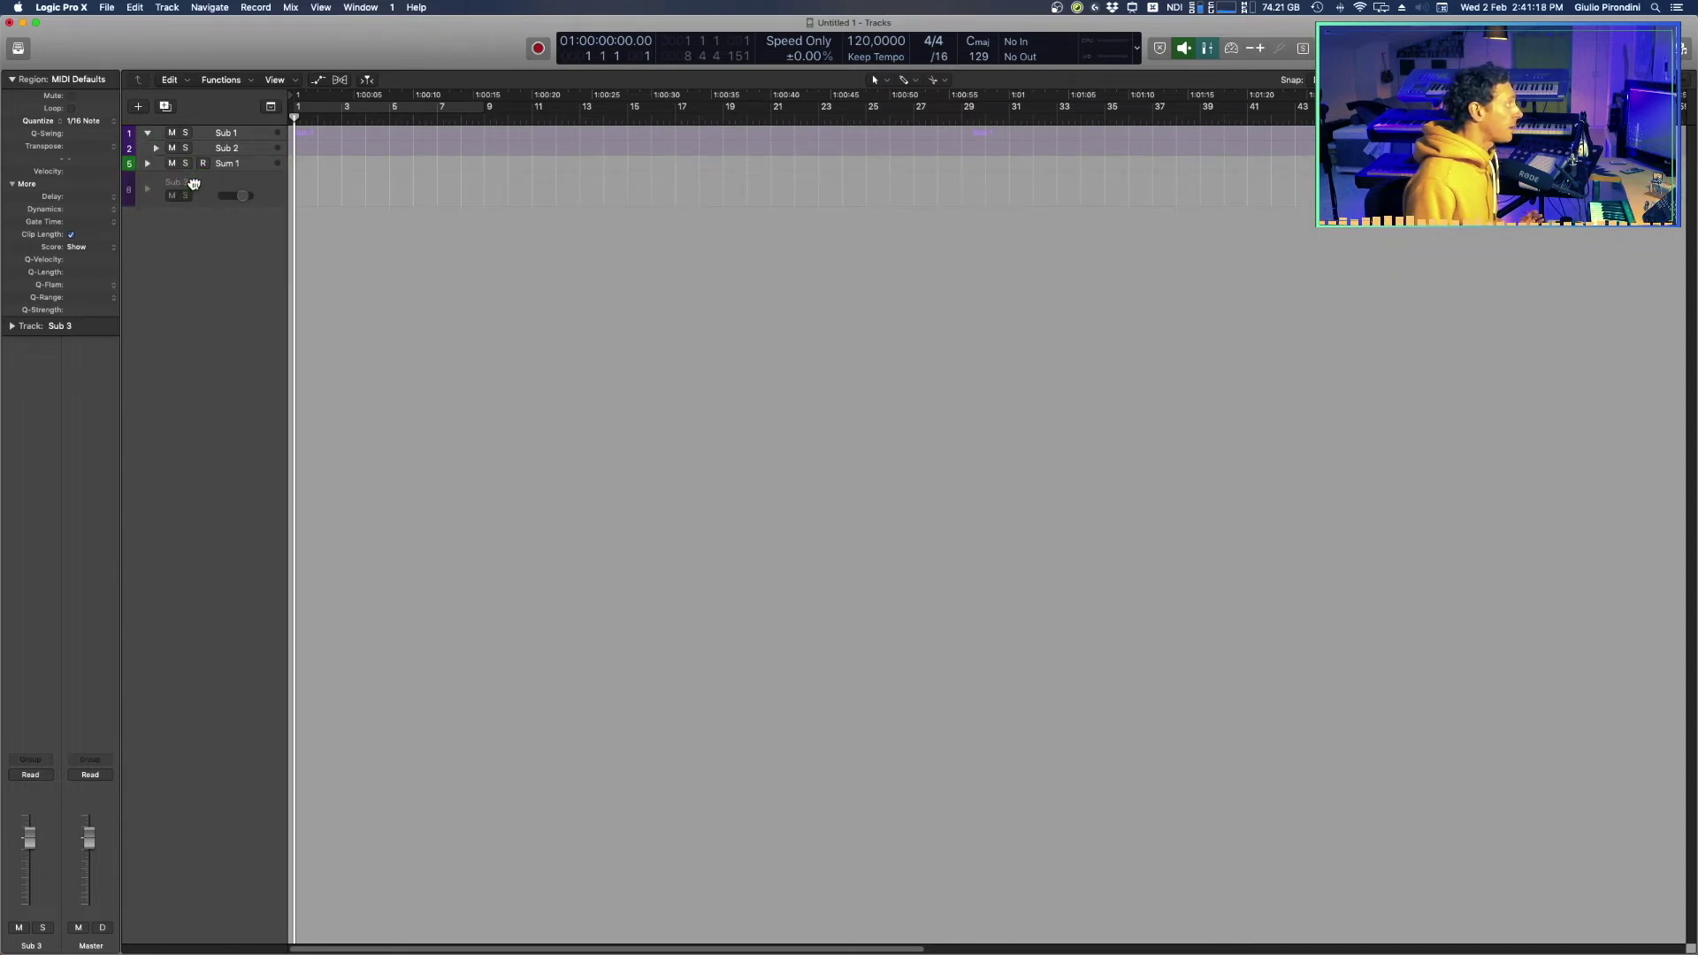
pyautogui.moveTo(193, 183)
pyautogui.mouseDown()
pyautogui.moveTo(215, 150)
pyautogui.moveTo(189, 162)
pyautogui.mouseUp()
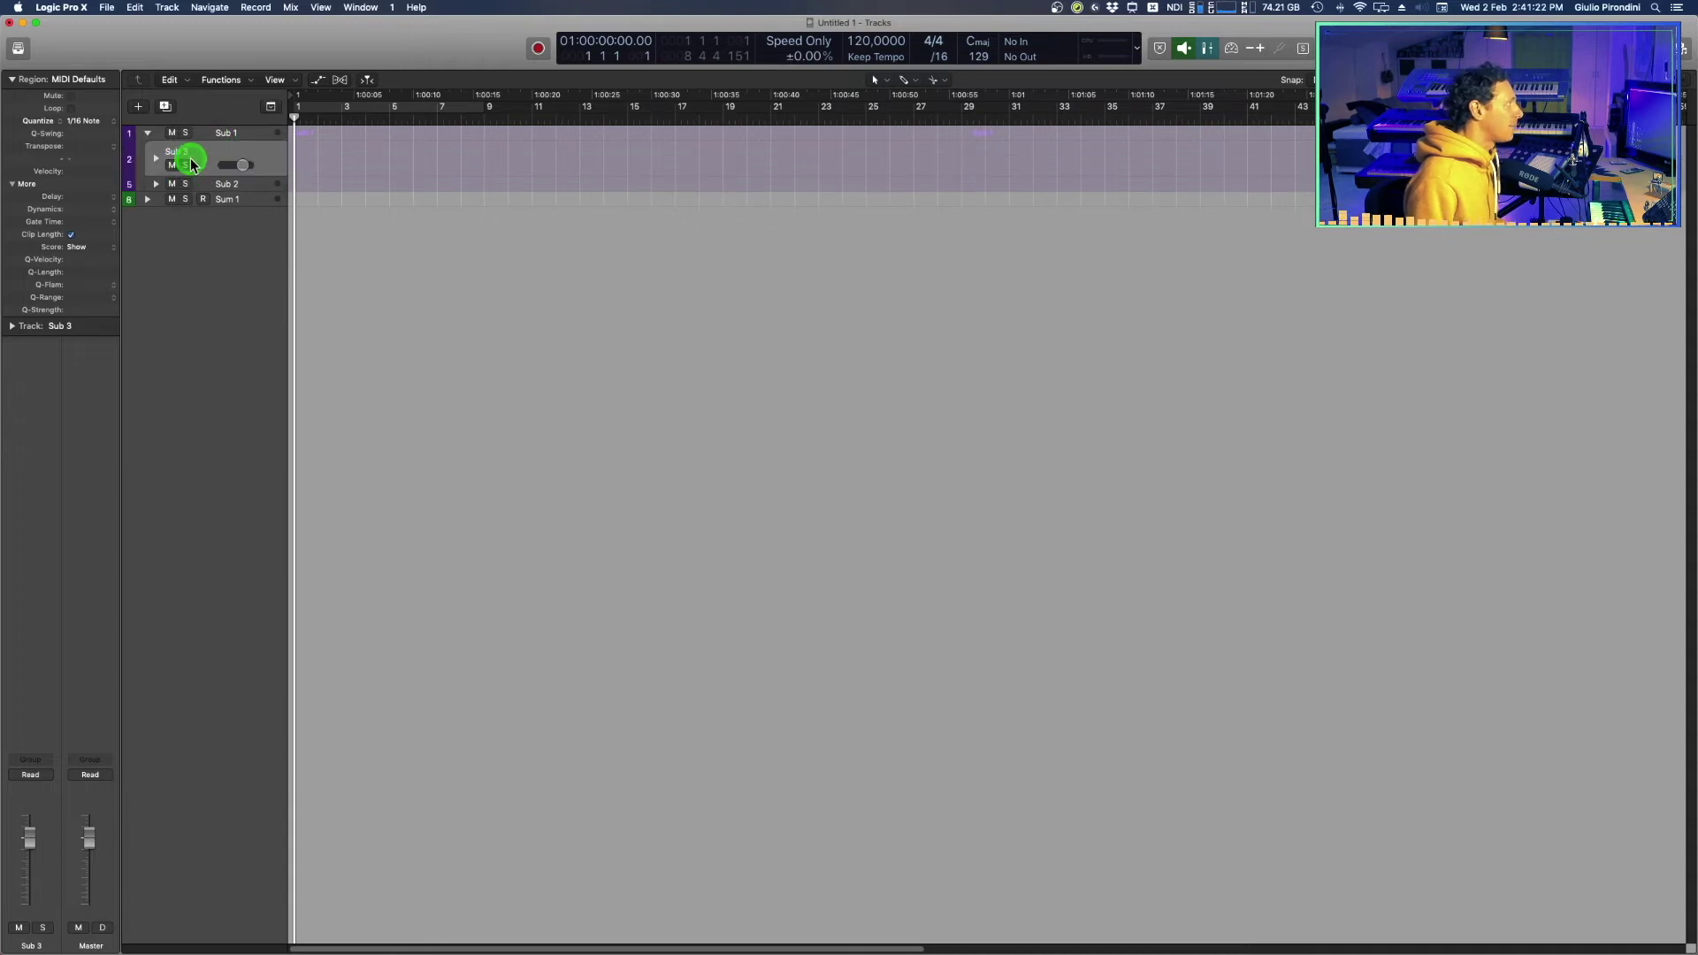
pyautogui.moveTo(190, 162); pyautogui.dragTo(149, 143)
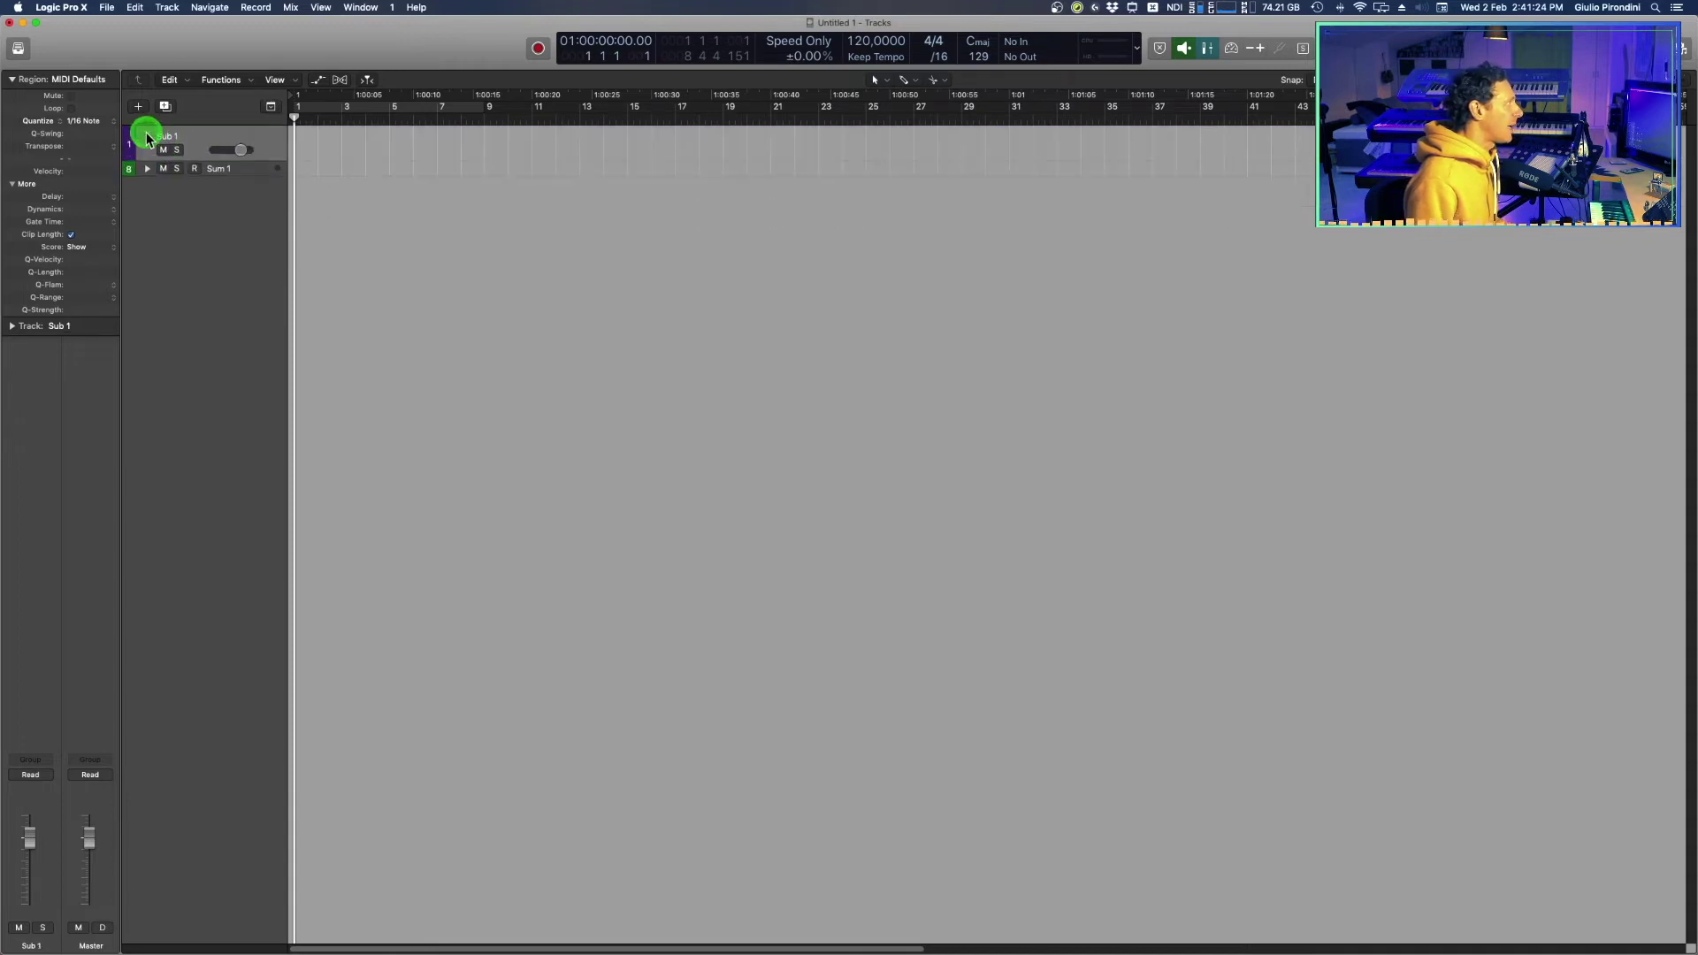
pyautogui.moveTo(148, 143); pyautogui.dragTo(152, 144)
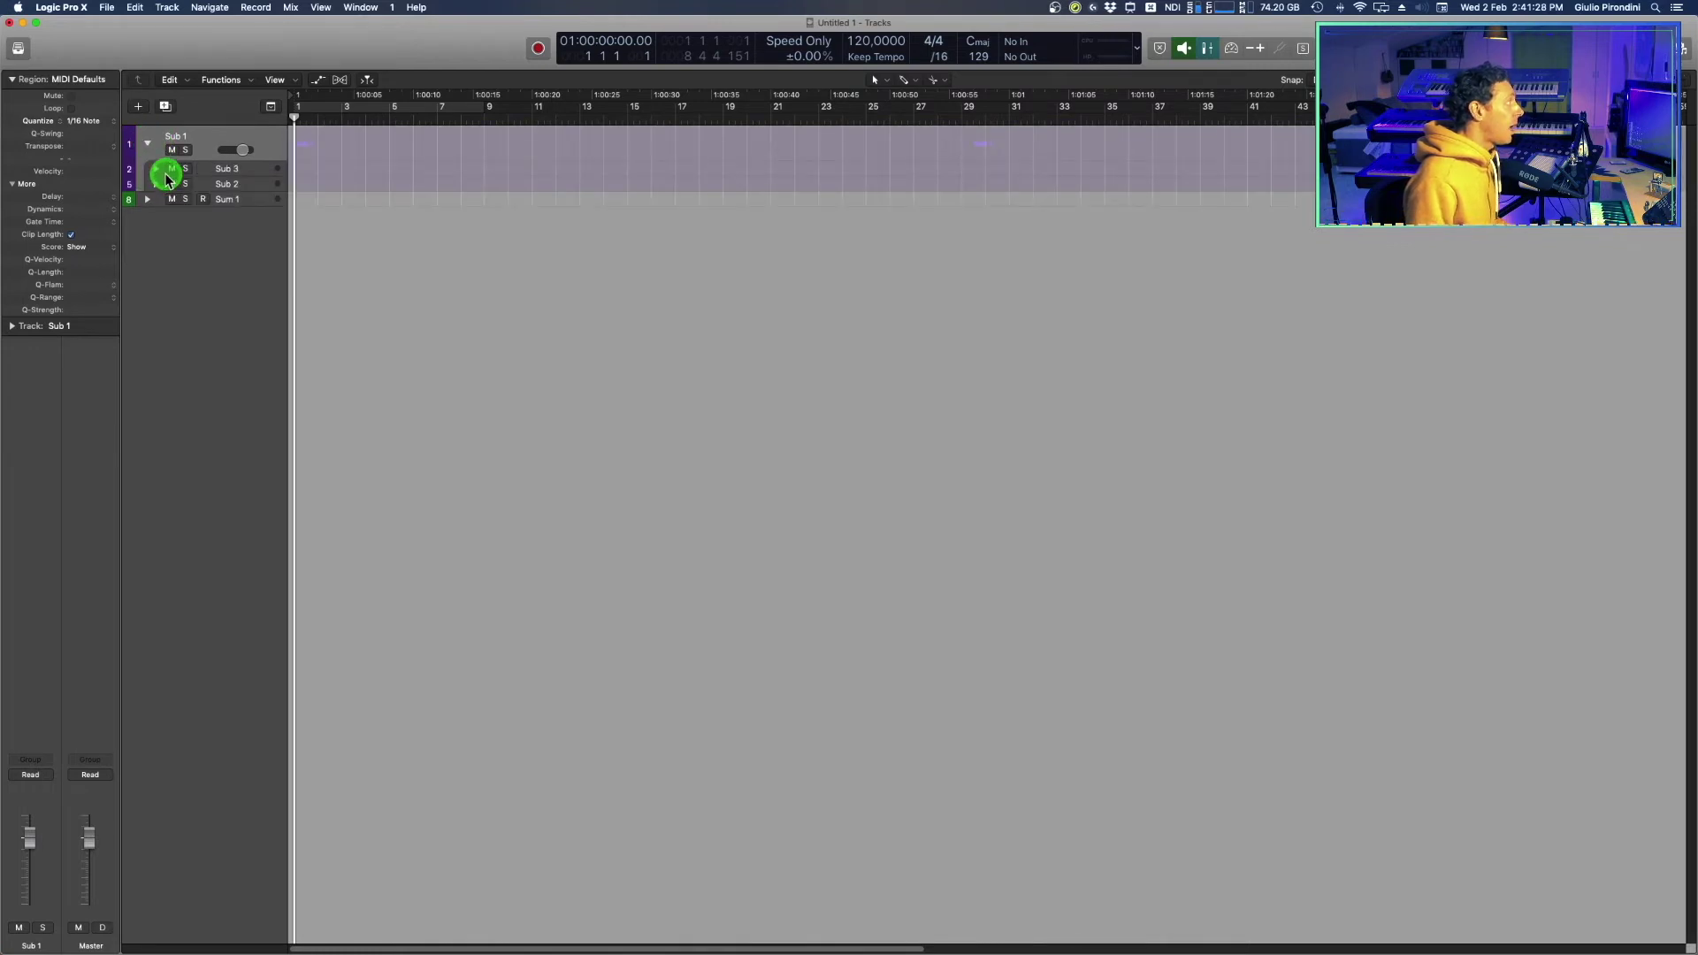
# Select Sub 3 and drag Sum 1 into Sub 2 above Inst 3 and Inst 4
pyautogui.click(163, 177)
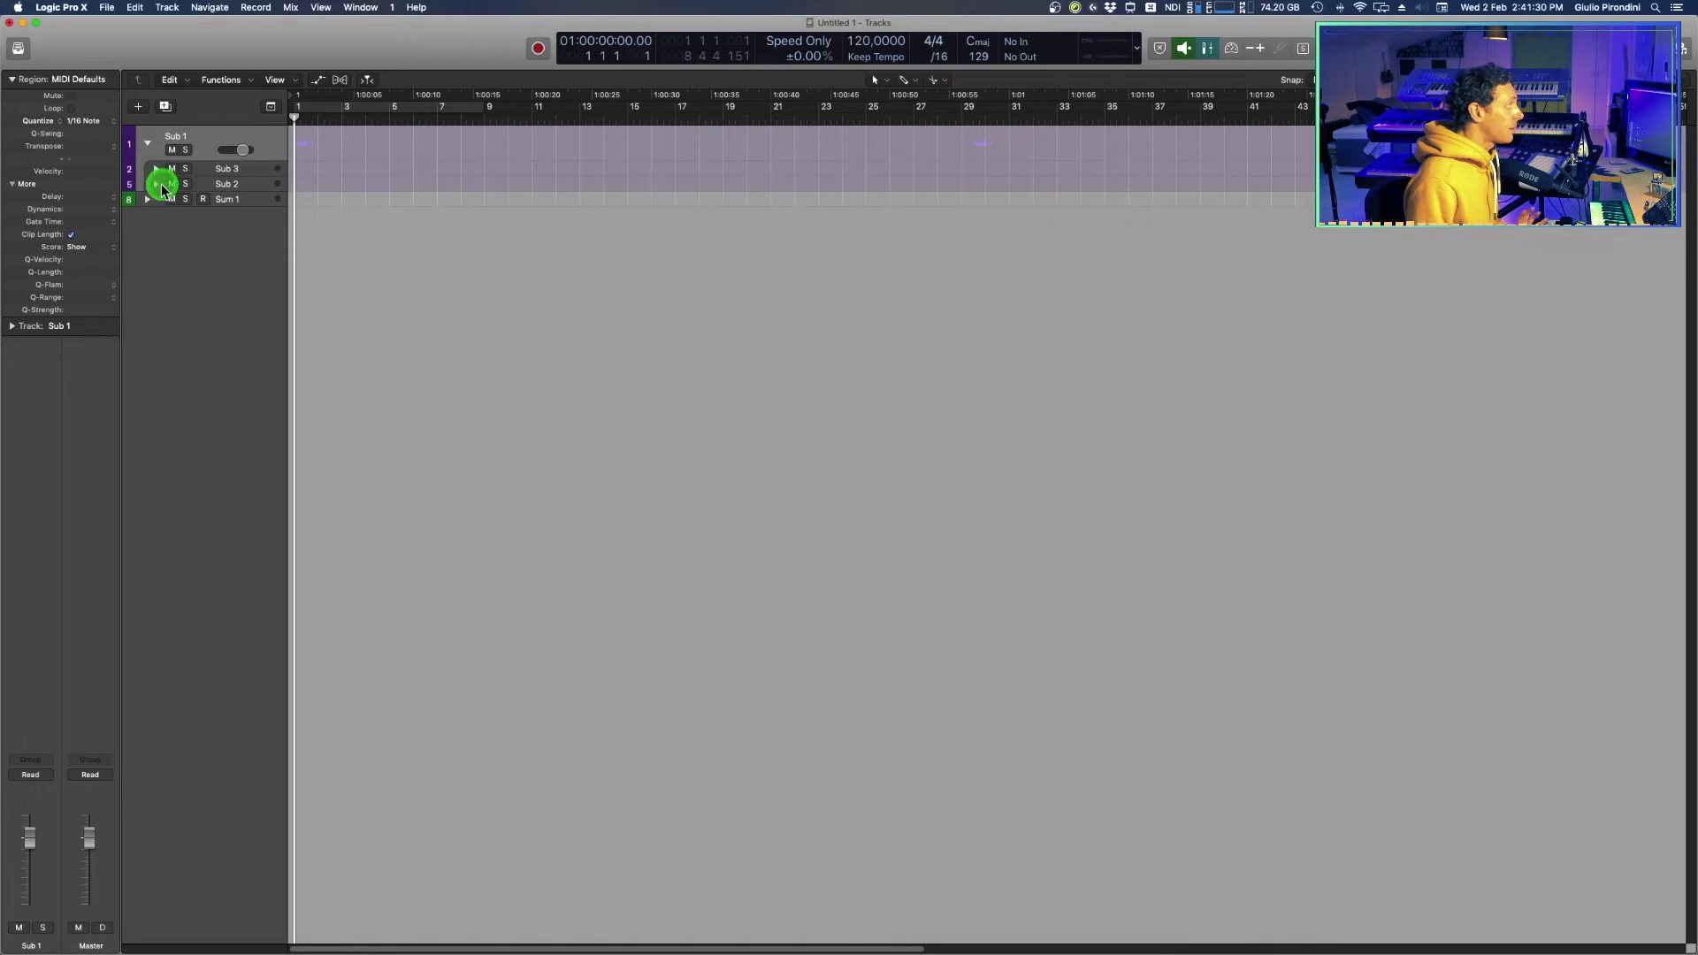
pyautogui.moveTo(160, 168)
pyautogui.mouseDown()
pyautogui.moveTo(216, 163)
pyautogui.moveTo(227, 201)
pyautogui.mouseUp()
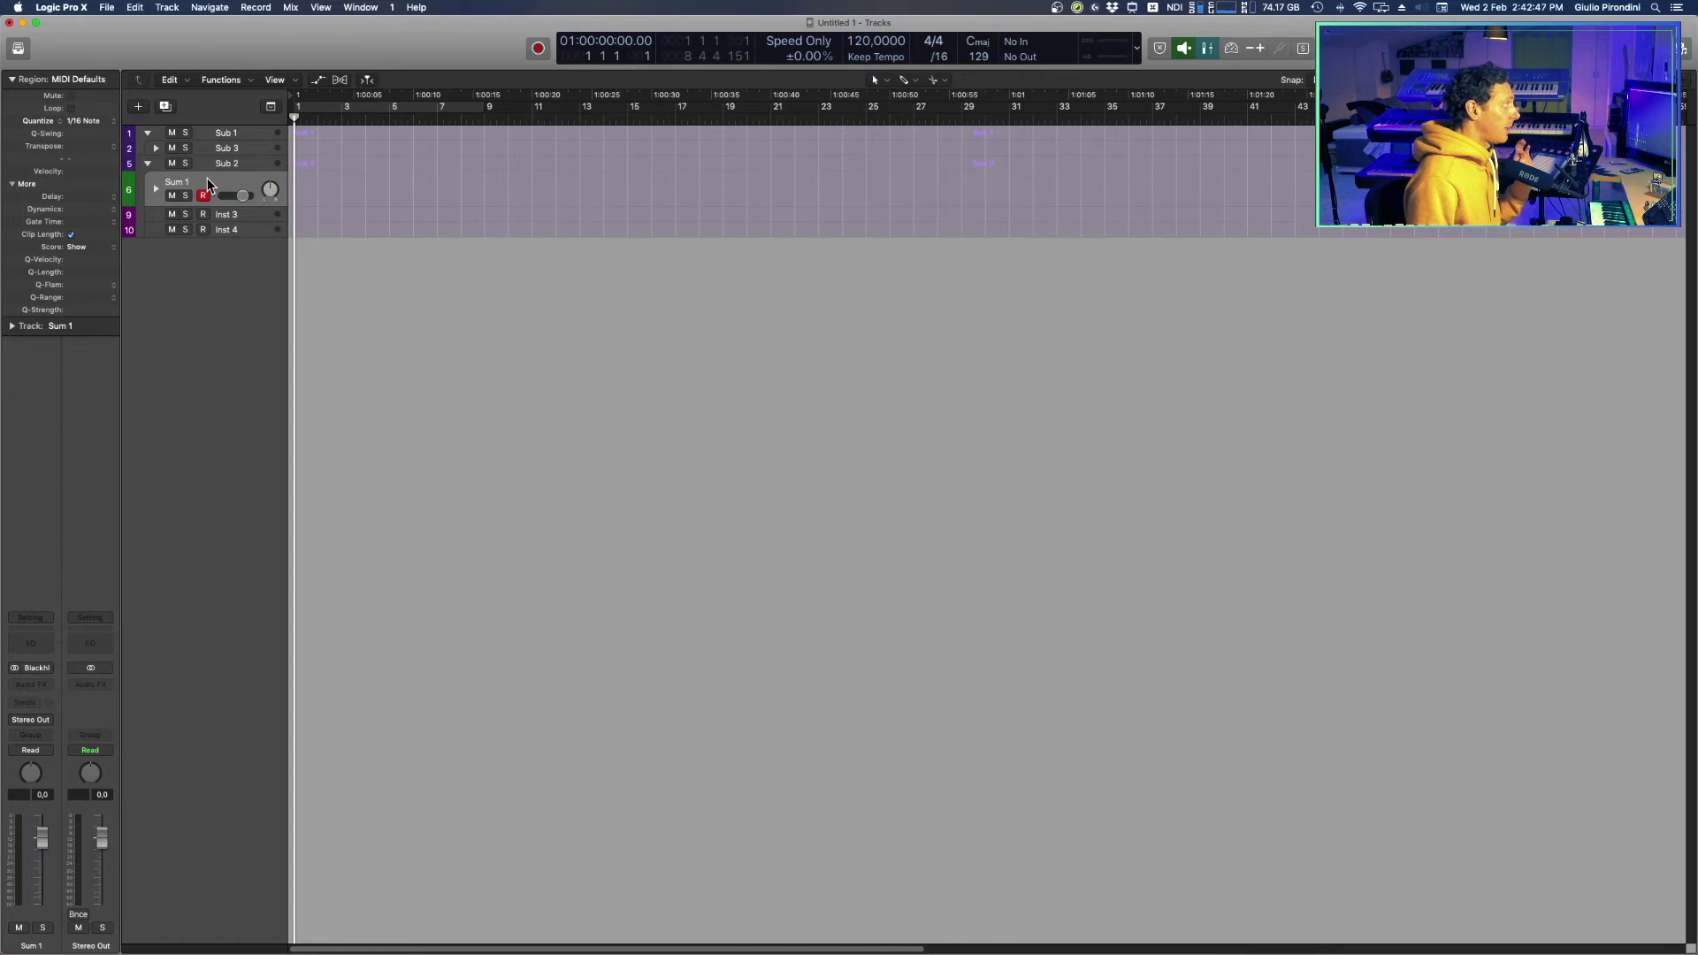
pyautogui.moveTo(208, 187)
pyautogui.mouseDown()
pyautogui.moveTo(168, 182)
pyautogui.moveTo(205, 210)
pyautogui.moveTo(215, 200)
pyautogui.mouseUp()
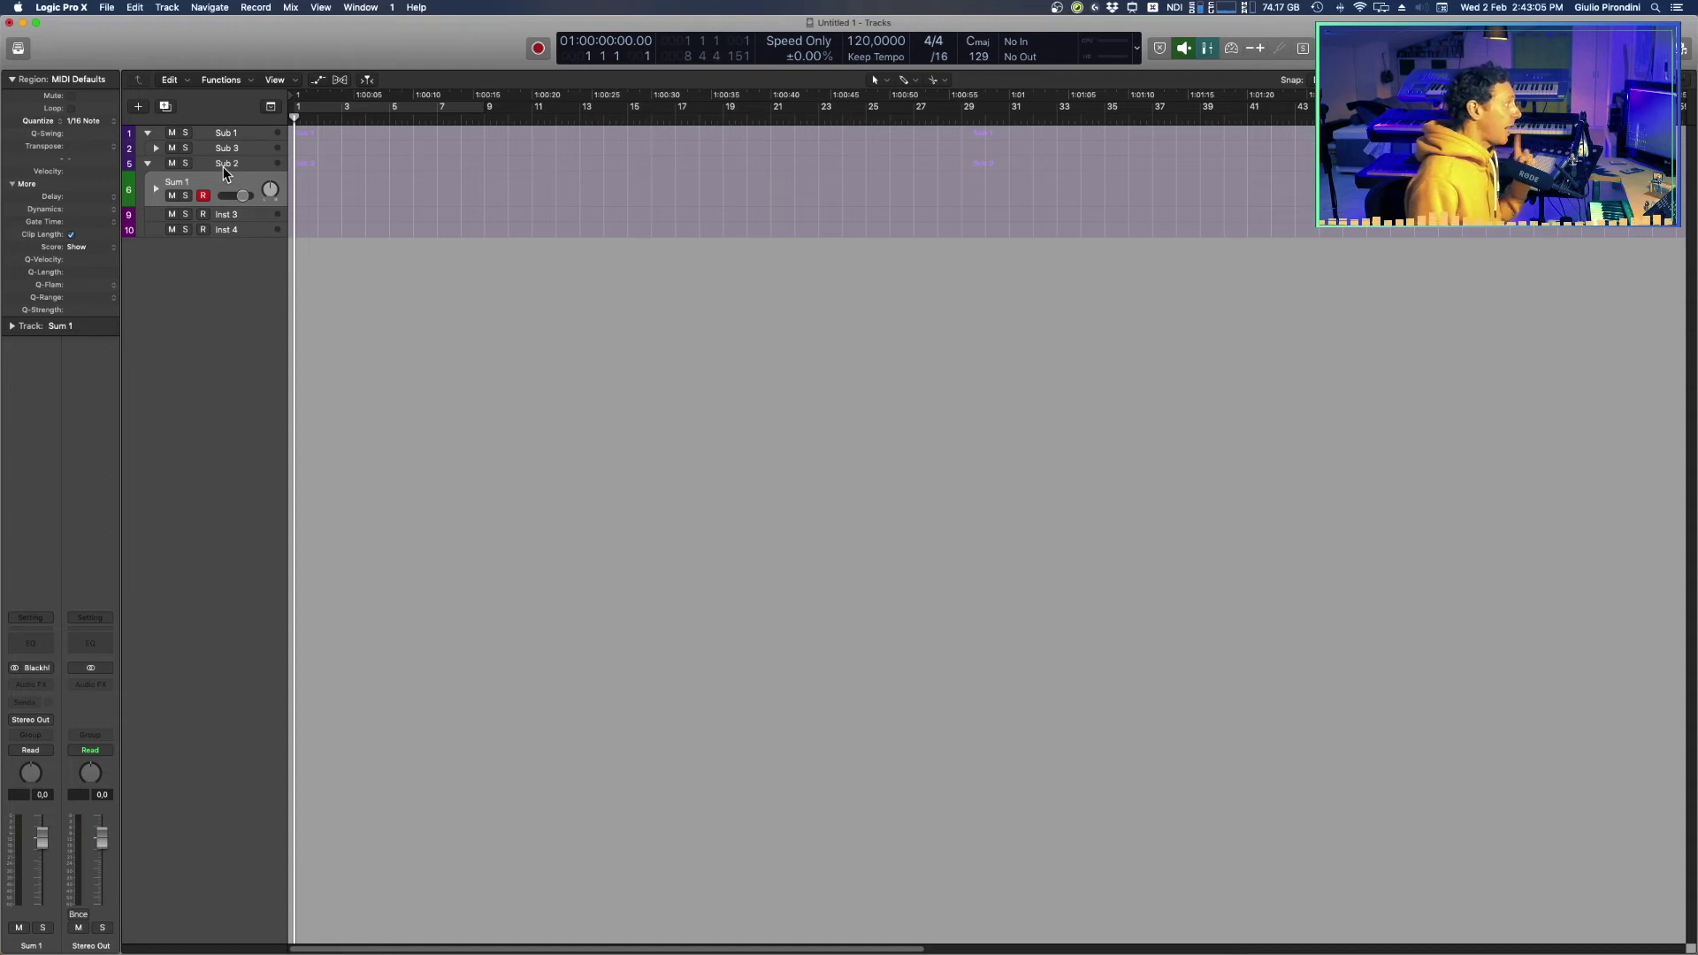
# Collapse Sub 1 and drag it inside the Sub 2 stack
pyautogui.click(147, 133)
pyautogui.moveTo(208, 139); pyautogui.dragTo(208, 134)
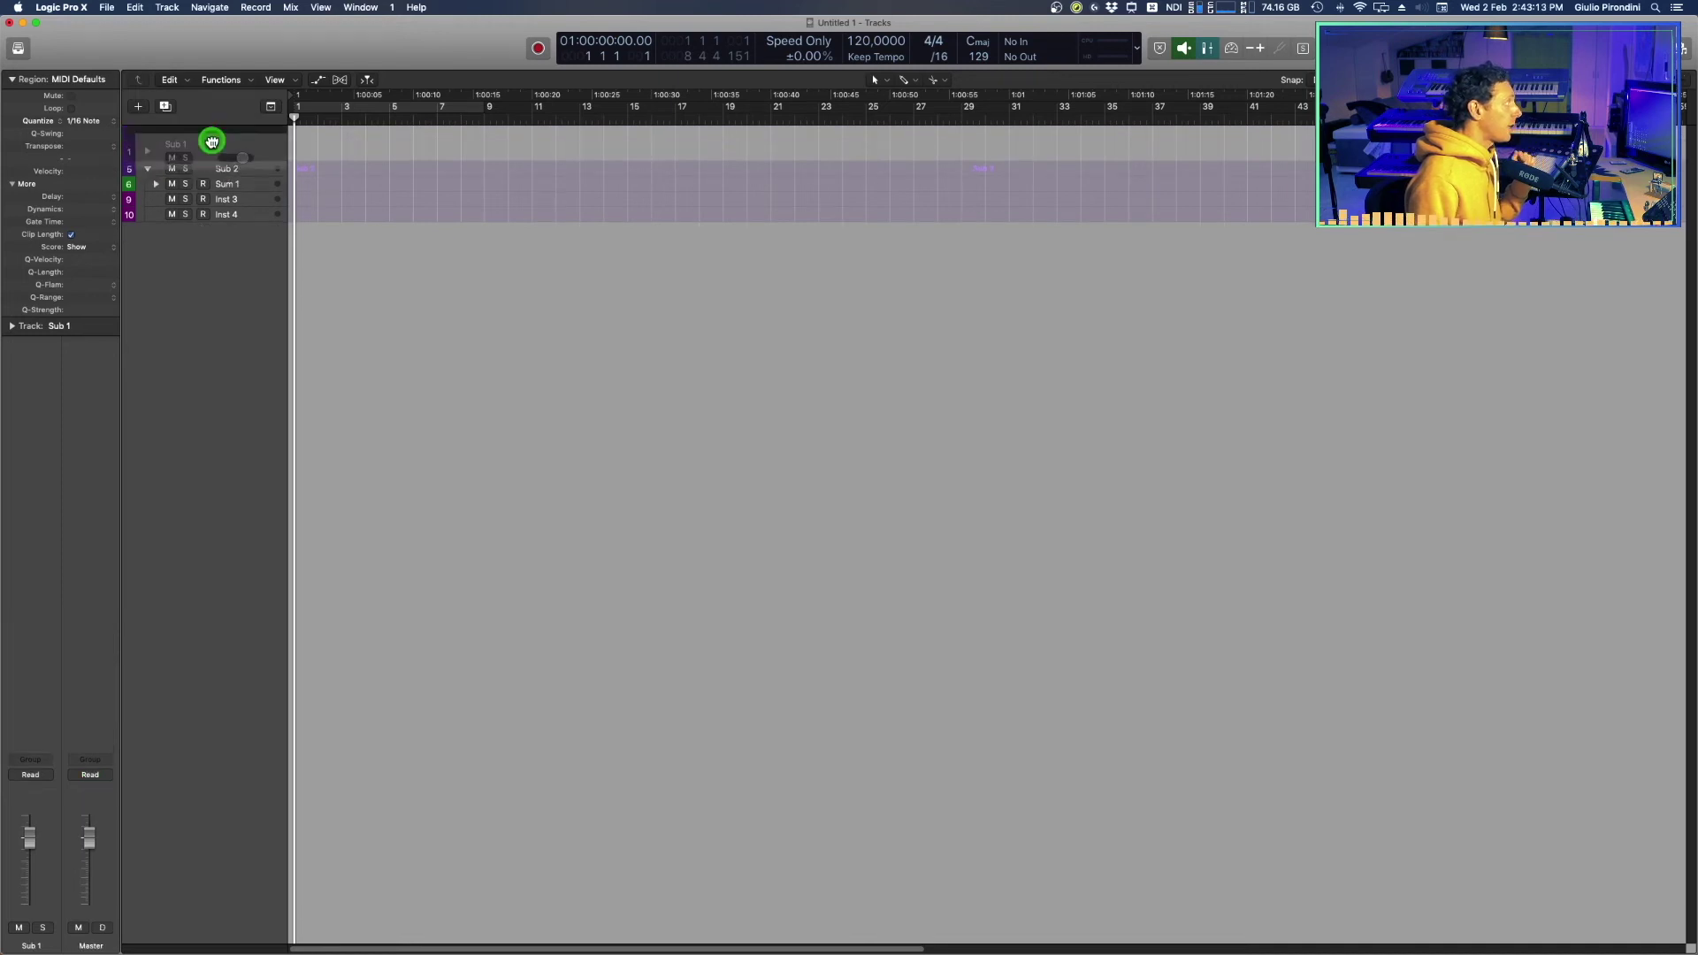
pyautogui.moveTo(207, 133); pyautogui.dragTo(225, 182)
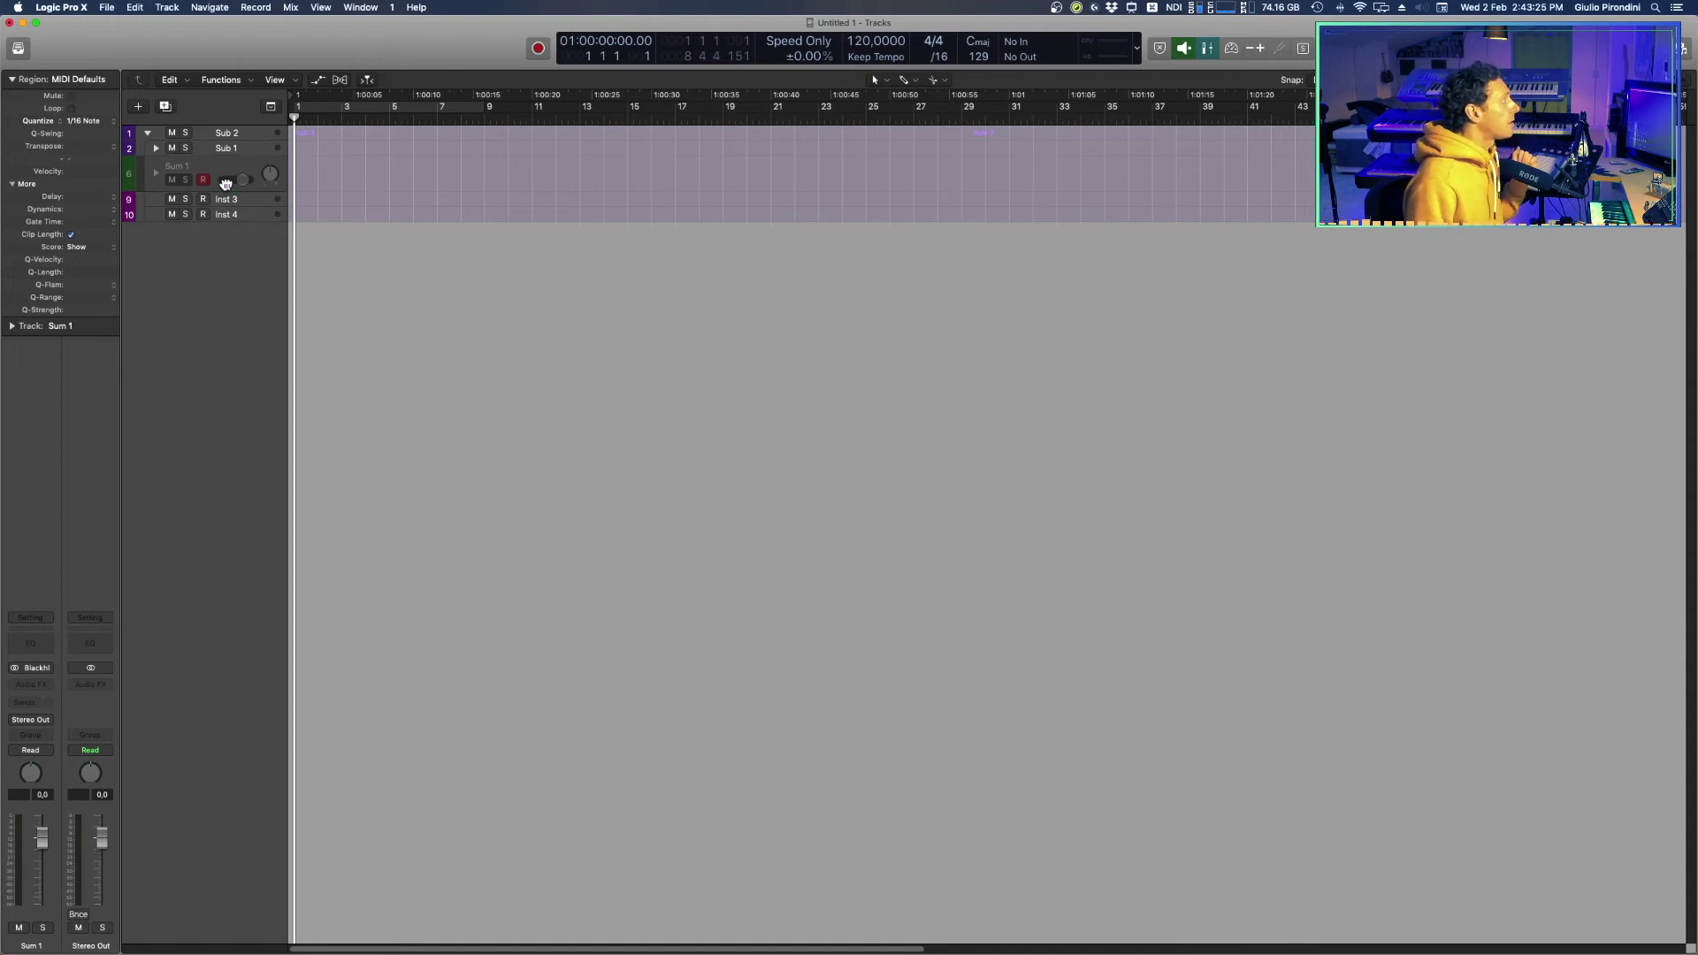
# Move Sum 1 to the bottom of the list and expand Sub 1 and Sub 3
pyautogui.moveTo(226, 183); pyautogui.dragTo(231, 273)
pyautogui.click(158, 153)
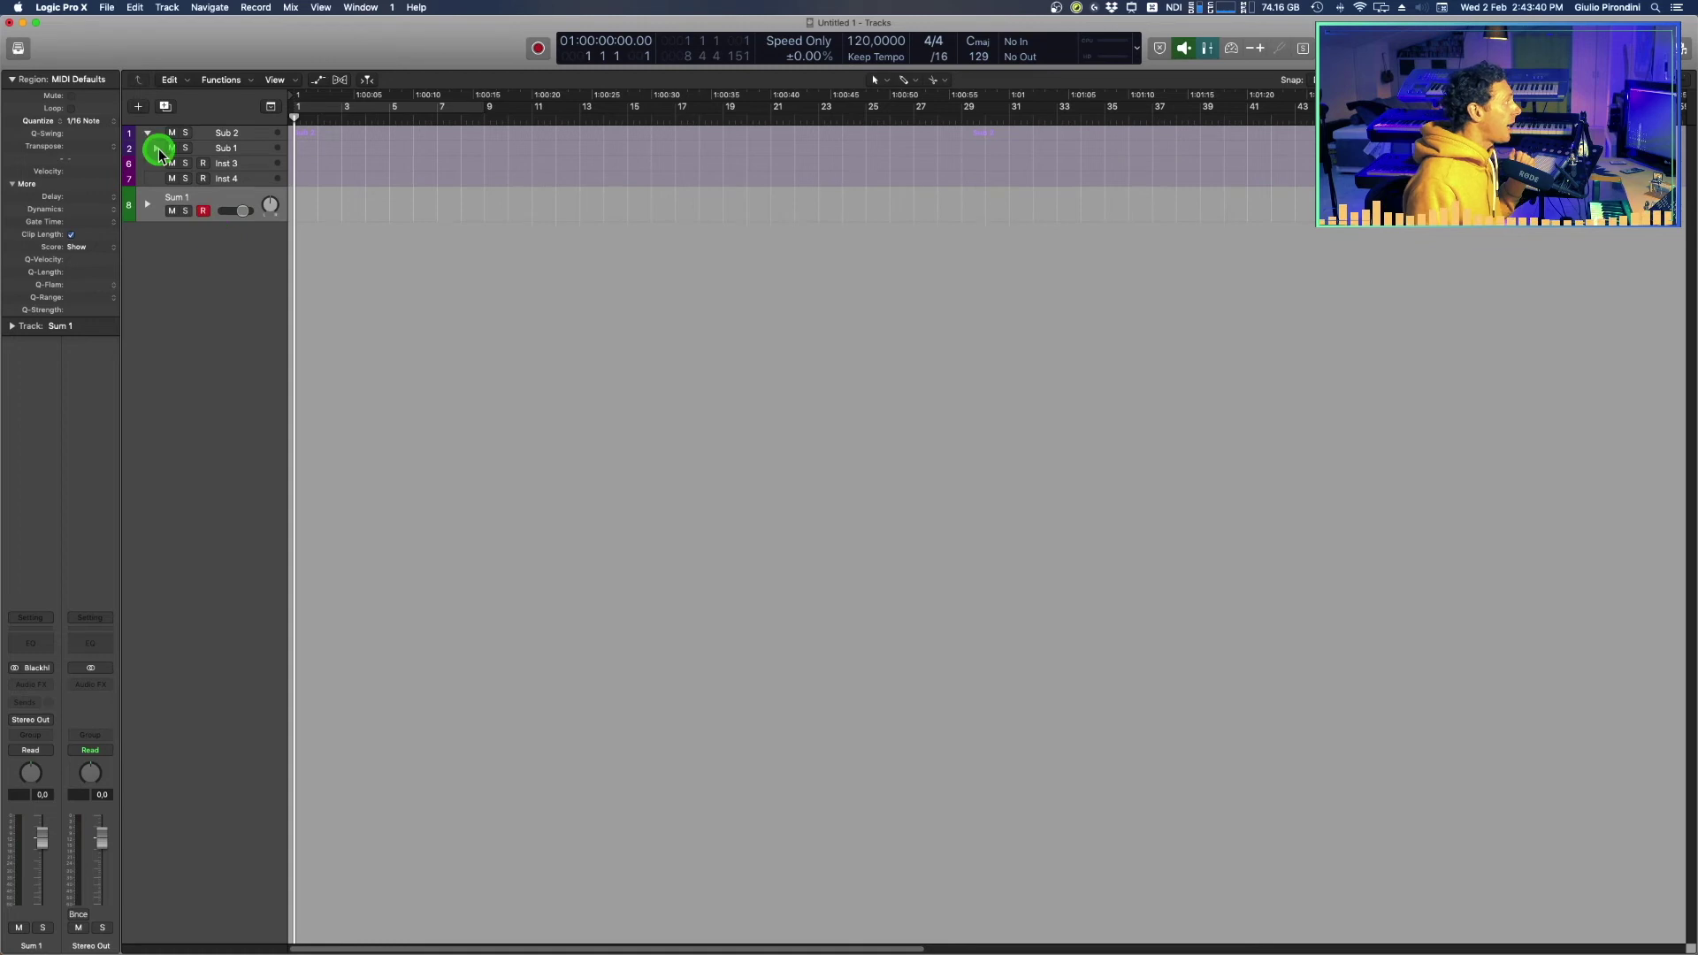
pyautogui.click(166, 164)
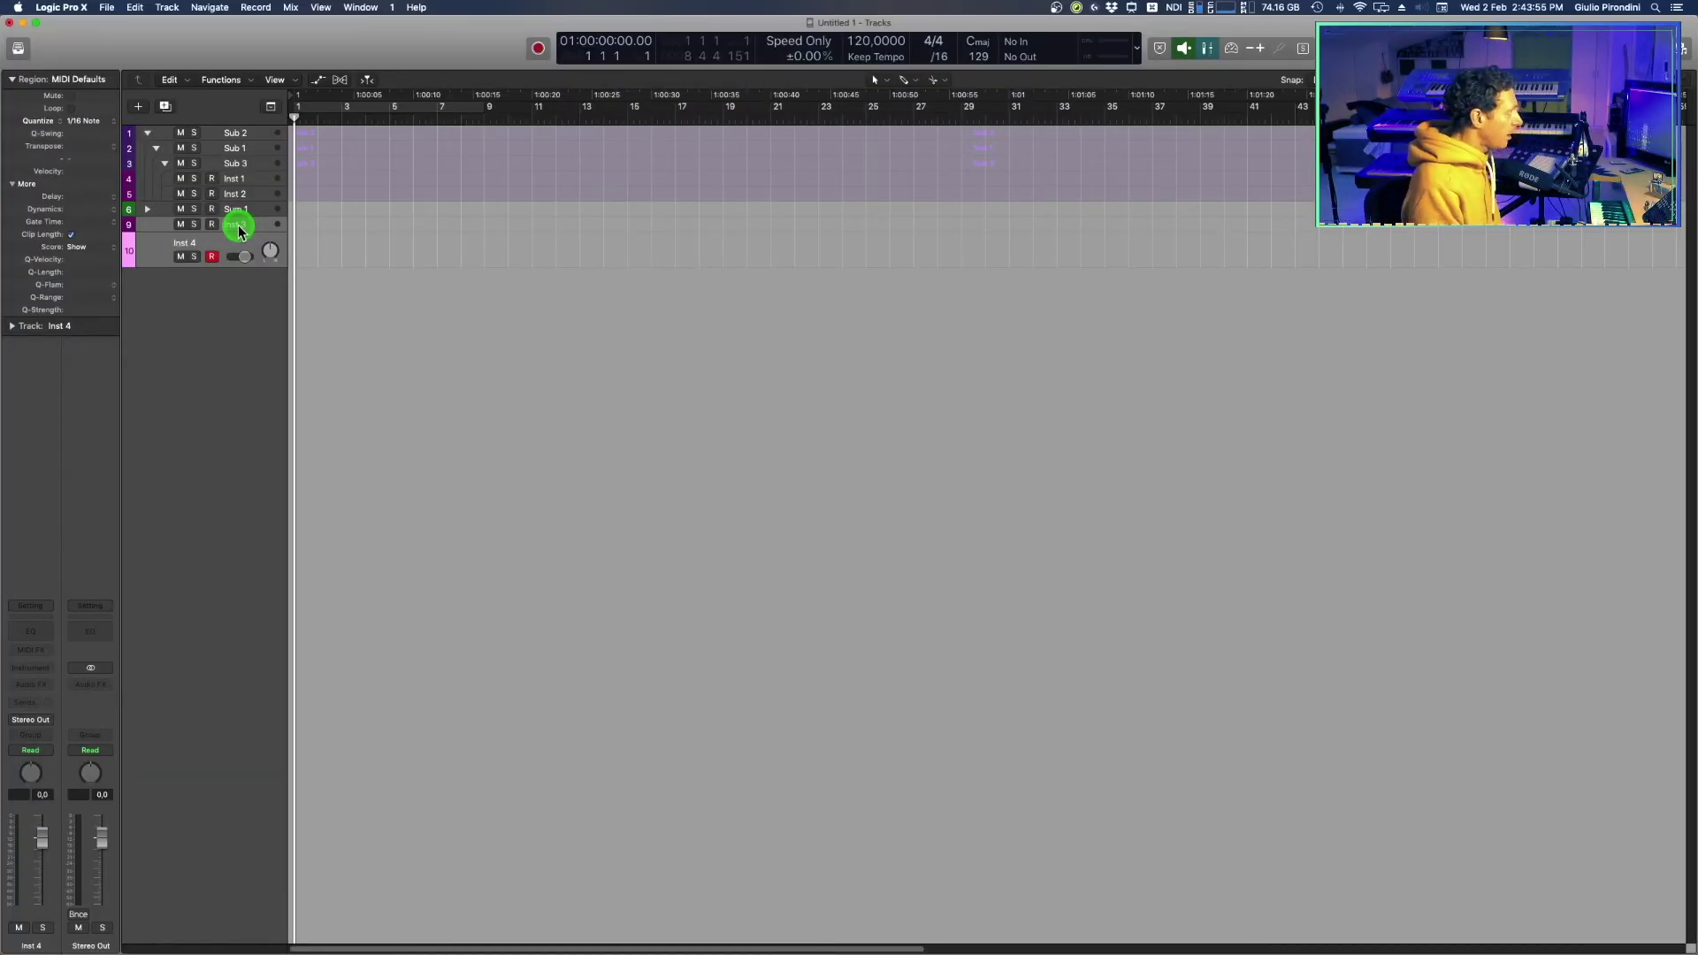
# Pack Inst 3 and Inst 4 into folder stack Sub 4, expand it, and drag Sum 1 inside
pyautogui.press('super+shift+d')
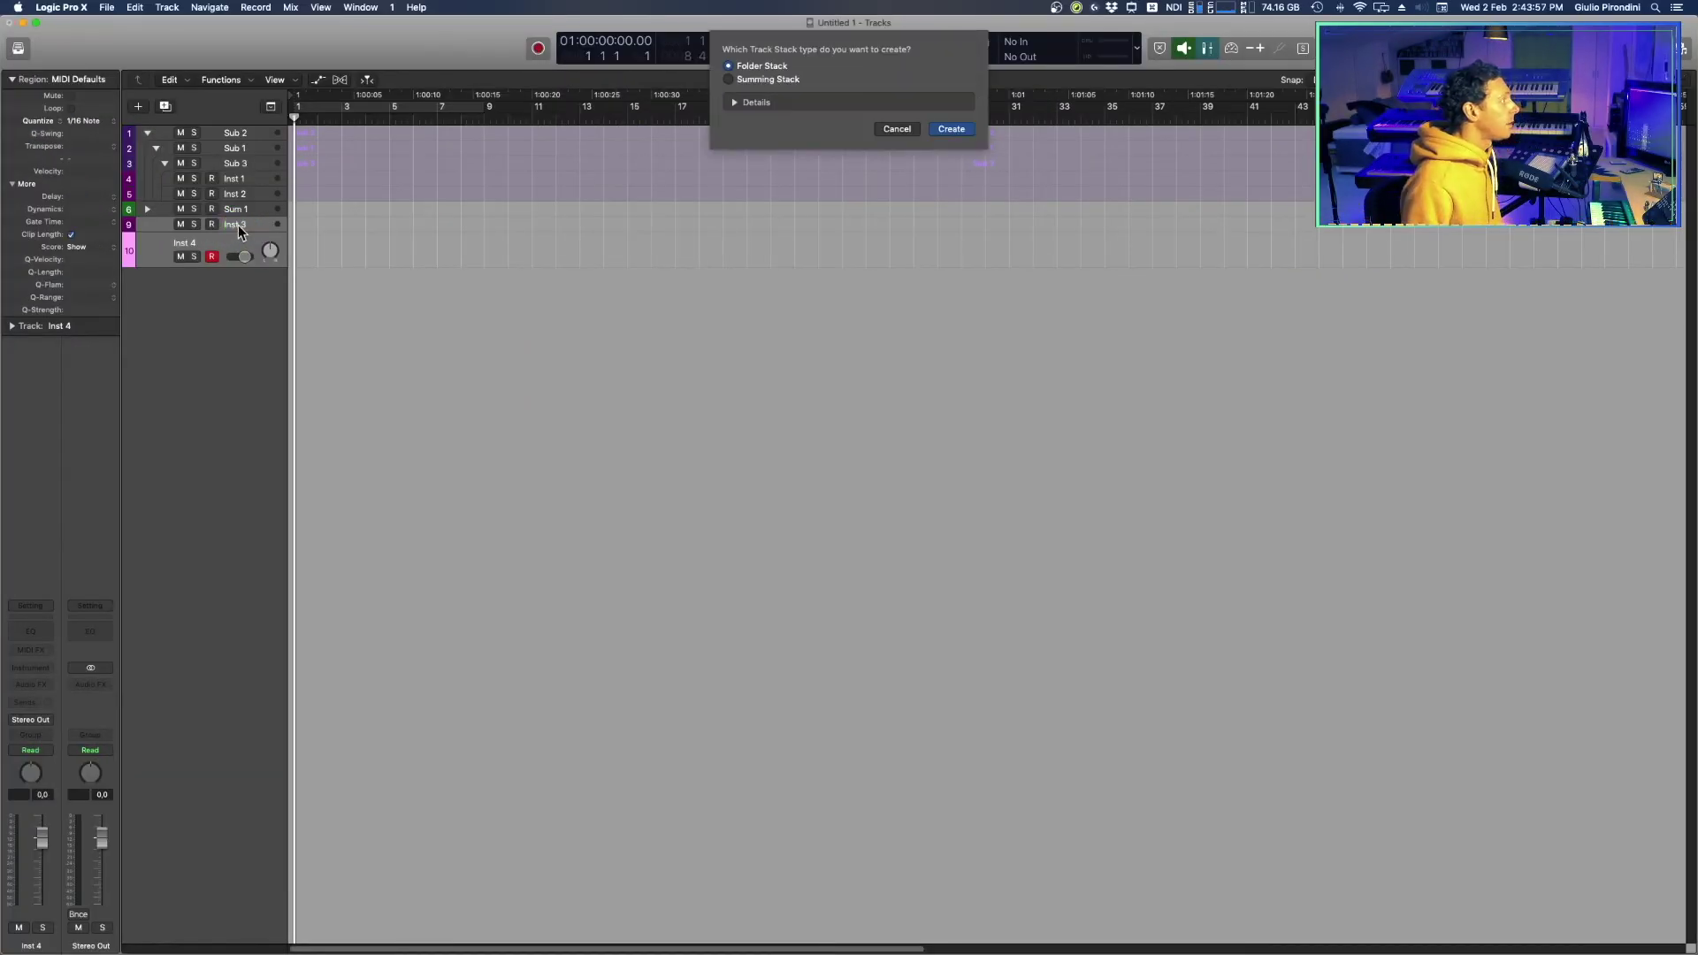
pyautogui.press('Return')
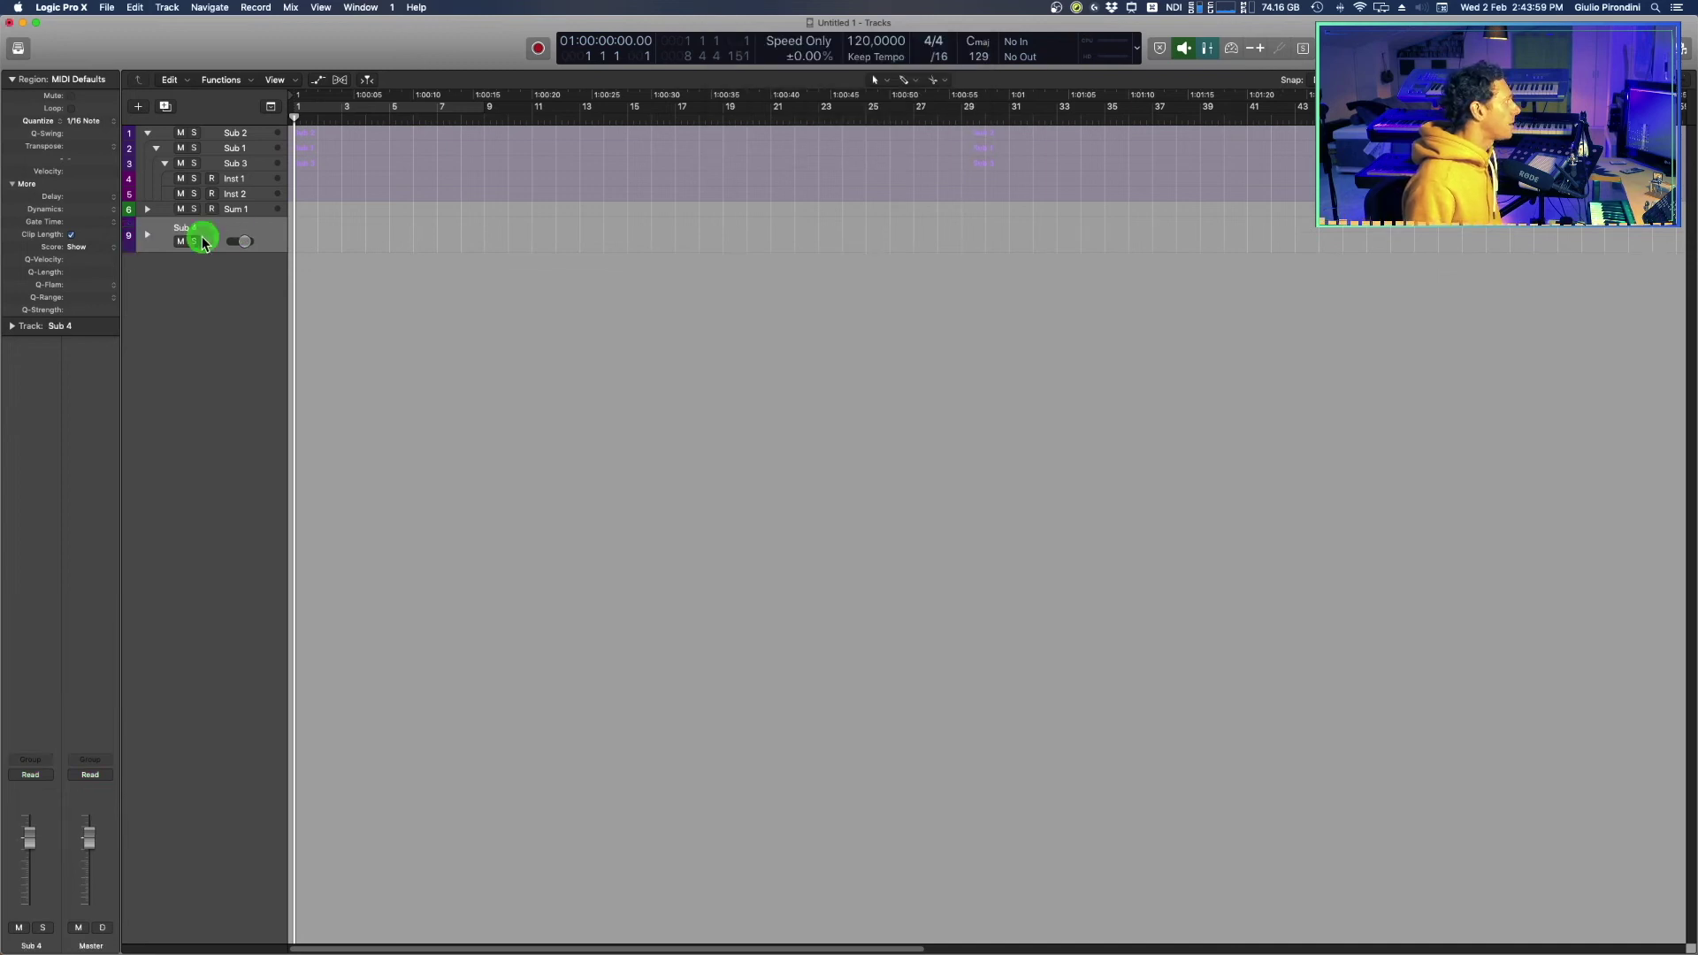
pyautogui.click(147, 235)
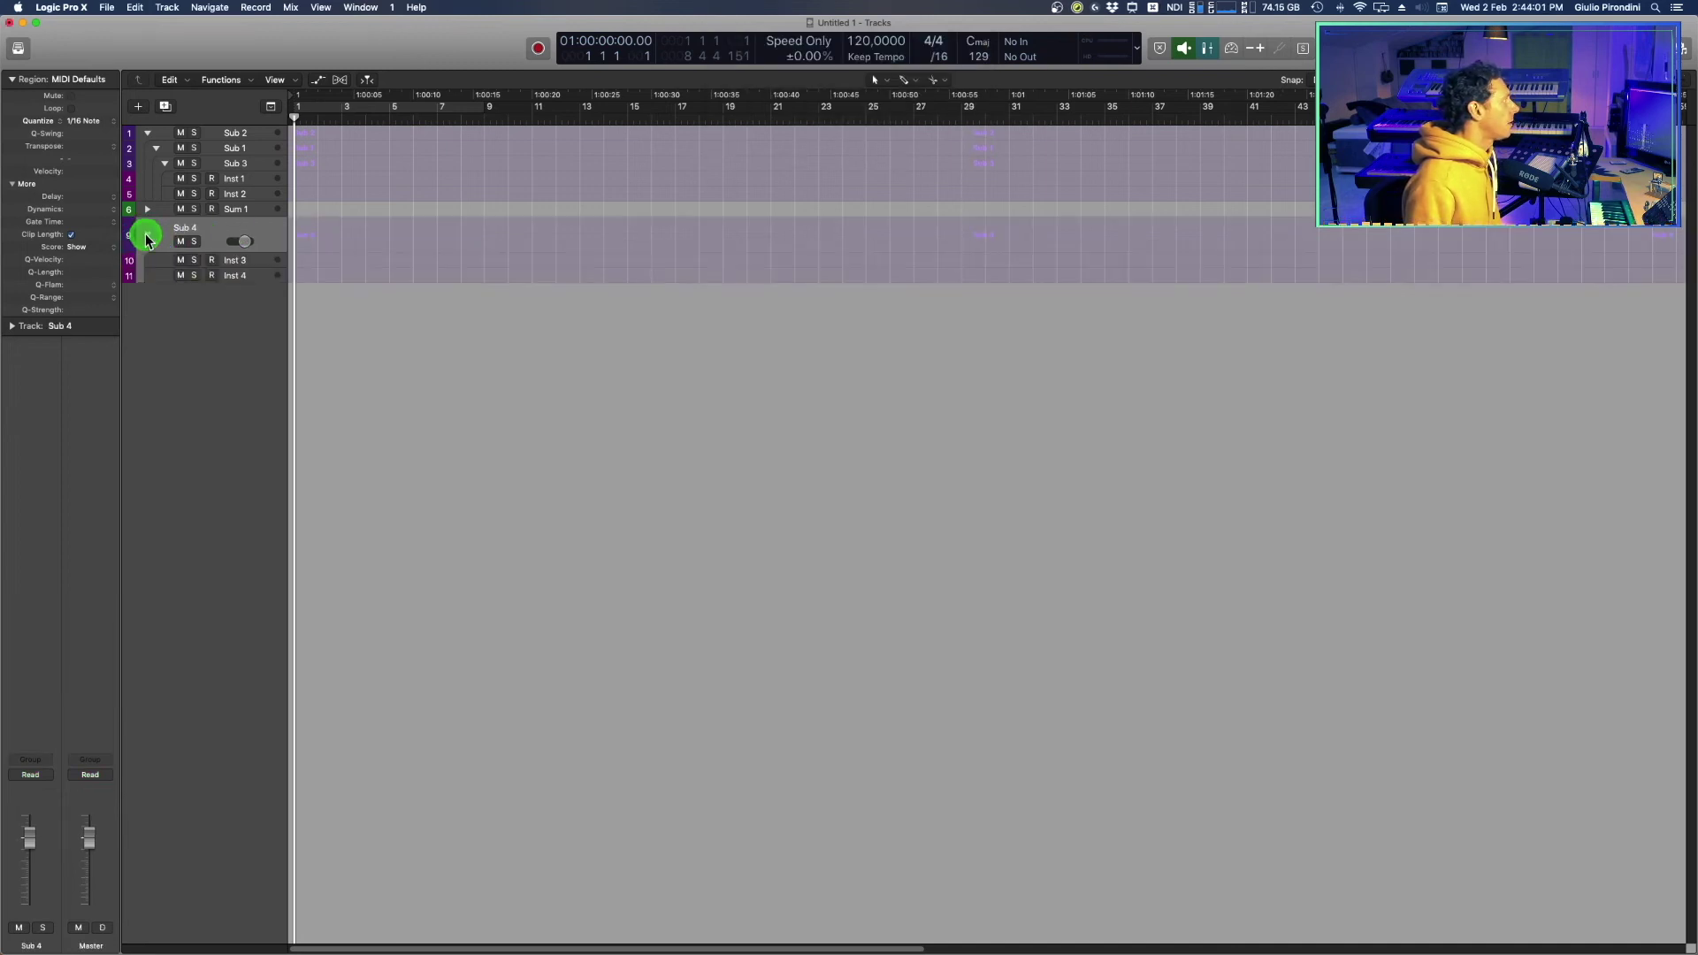
pyautogui.moveTo(182, 210); pyautogui.dragTo(235, 211)
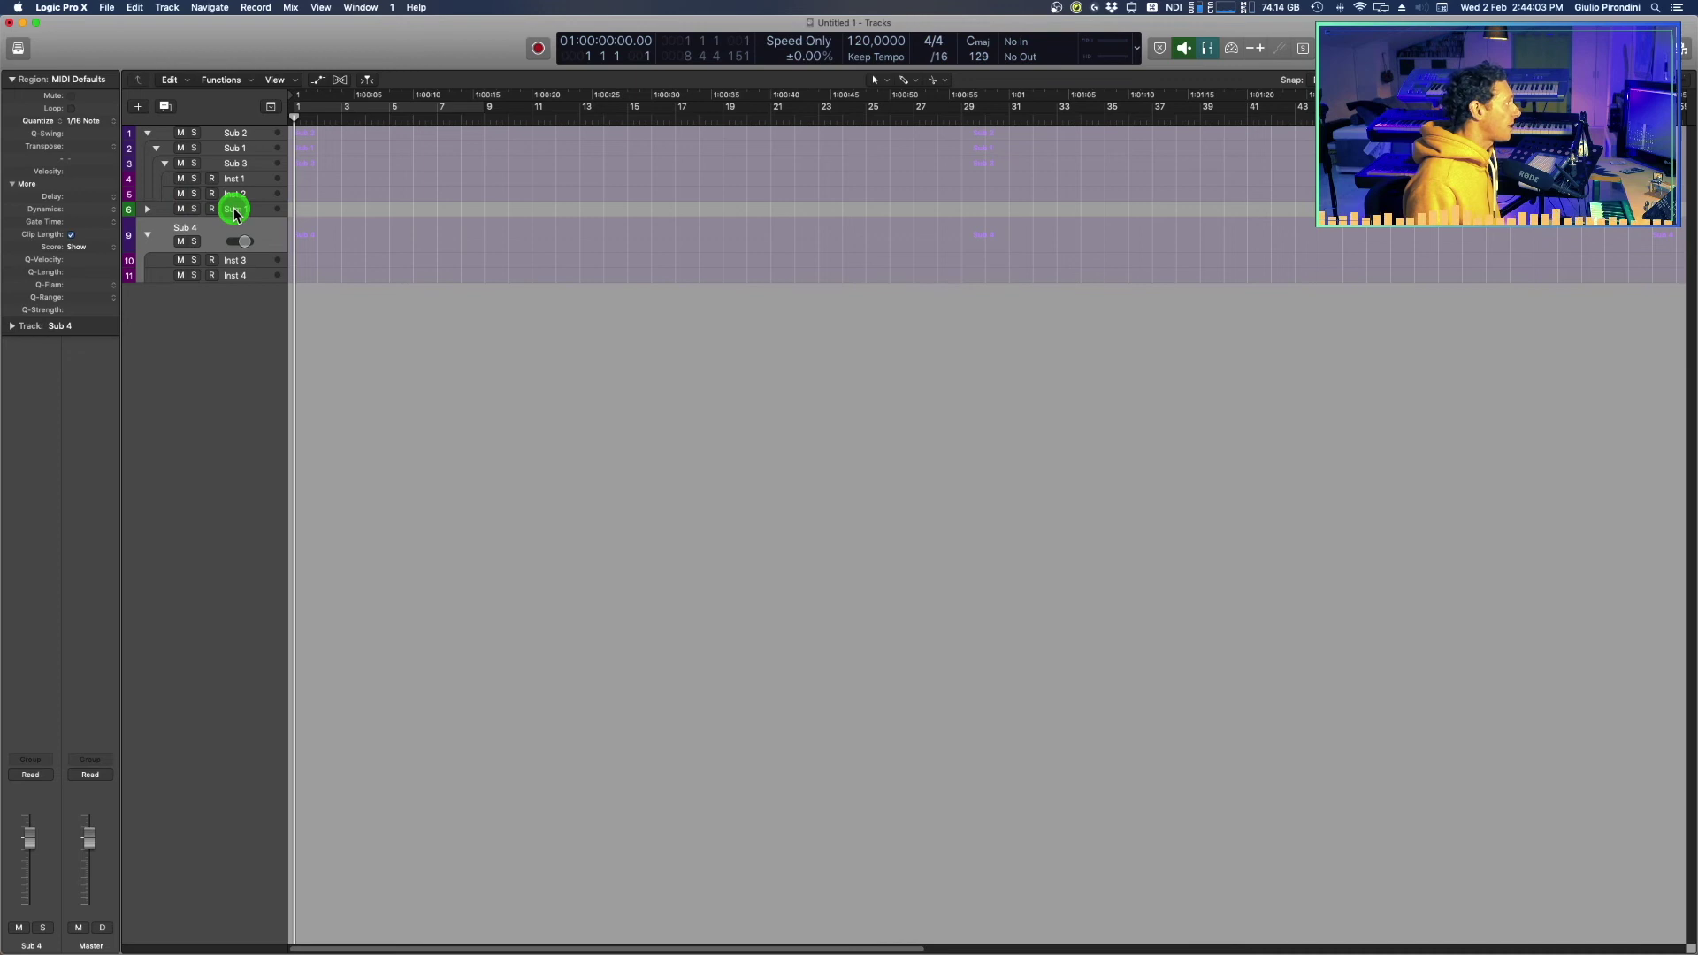
pyautogui.moveTo(233, 211)
pyautogui.mouseDown()
pyautogui.moveTo(231, 252)
pyautogui.moveTo(216, 228)
pyautogui.moveTo(207, 254)
pyautogui.moveTo(226, 226)
pyautogui.moveTo(224, 257)
pyautogui.moveTo(227, 220)
pyautogui.mouseUp()
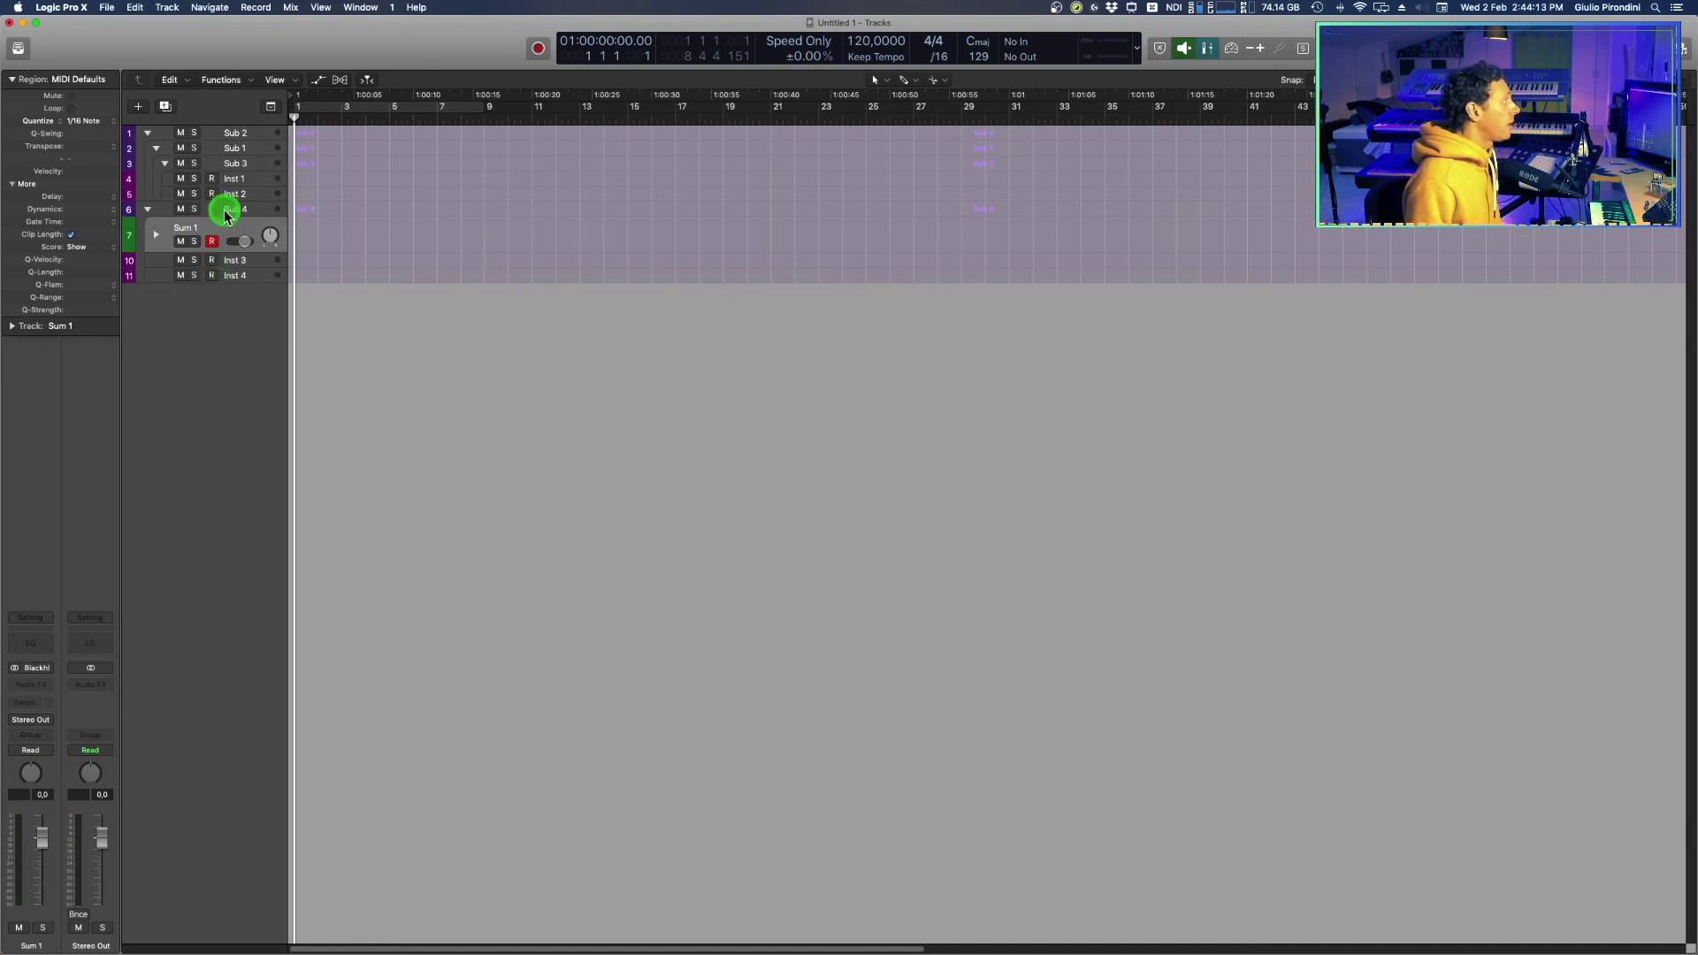
# Drag the Sub 2 stack into Sub 4, making Sub 4 the outermost of four nested stacks
pyautogui.moveTo(224, 210)
pyautogui.mouseDown()
pyautogui.moveTo(227, 138)
pyautogui.moveTo(159, 138)
pyautogui.moveTo(232, 146)
pyautogui.mouseUp()
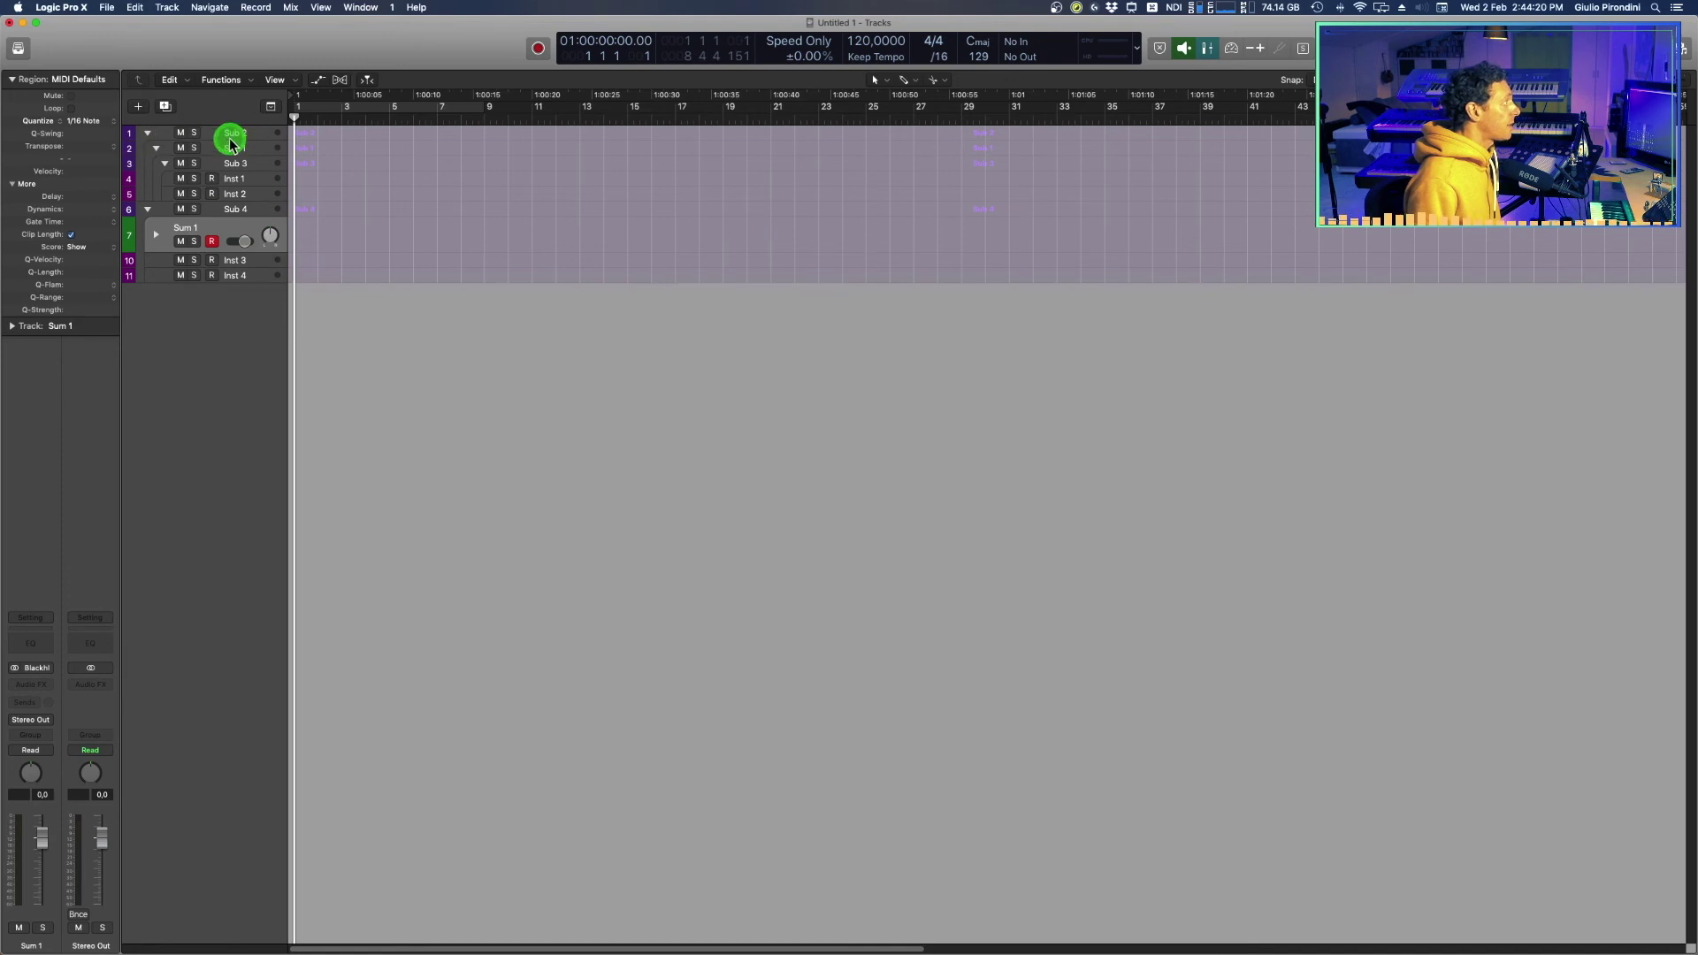
pyautogui.moveTo(231, 144); pyautogui.dragTo(234, 132)
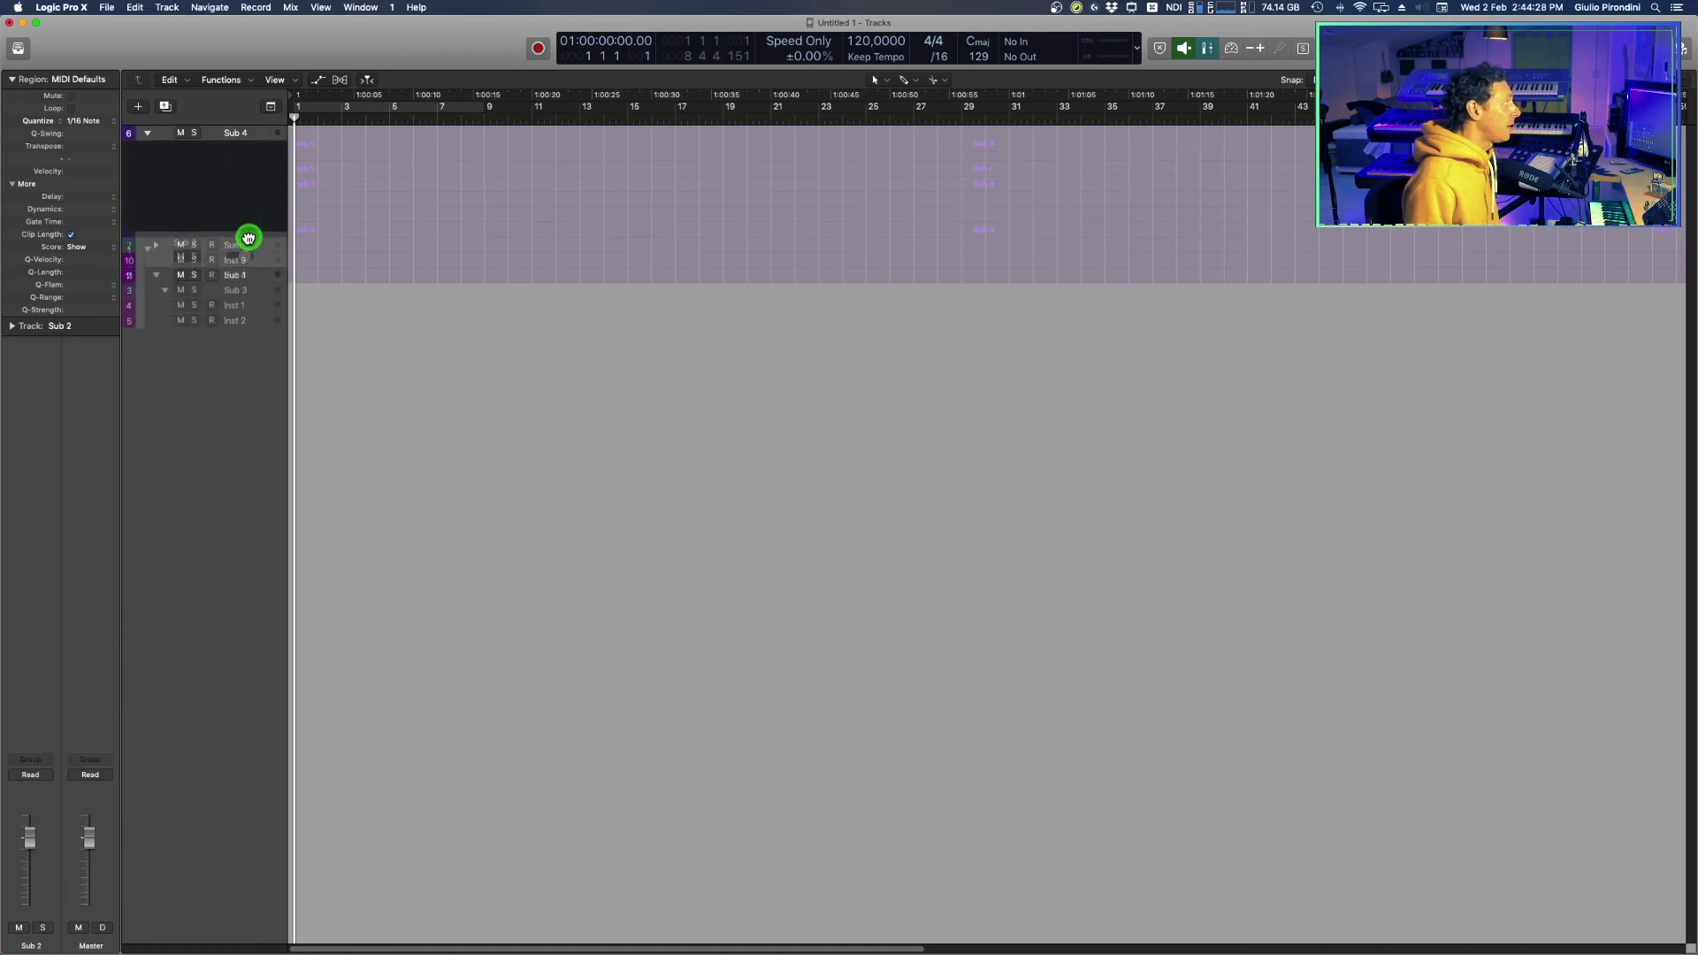
pyautogui.moveTo(233, 131); pyautogui.dragTo(252, 343)
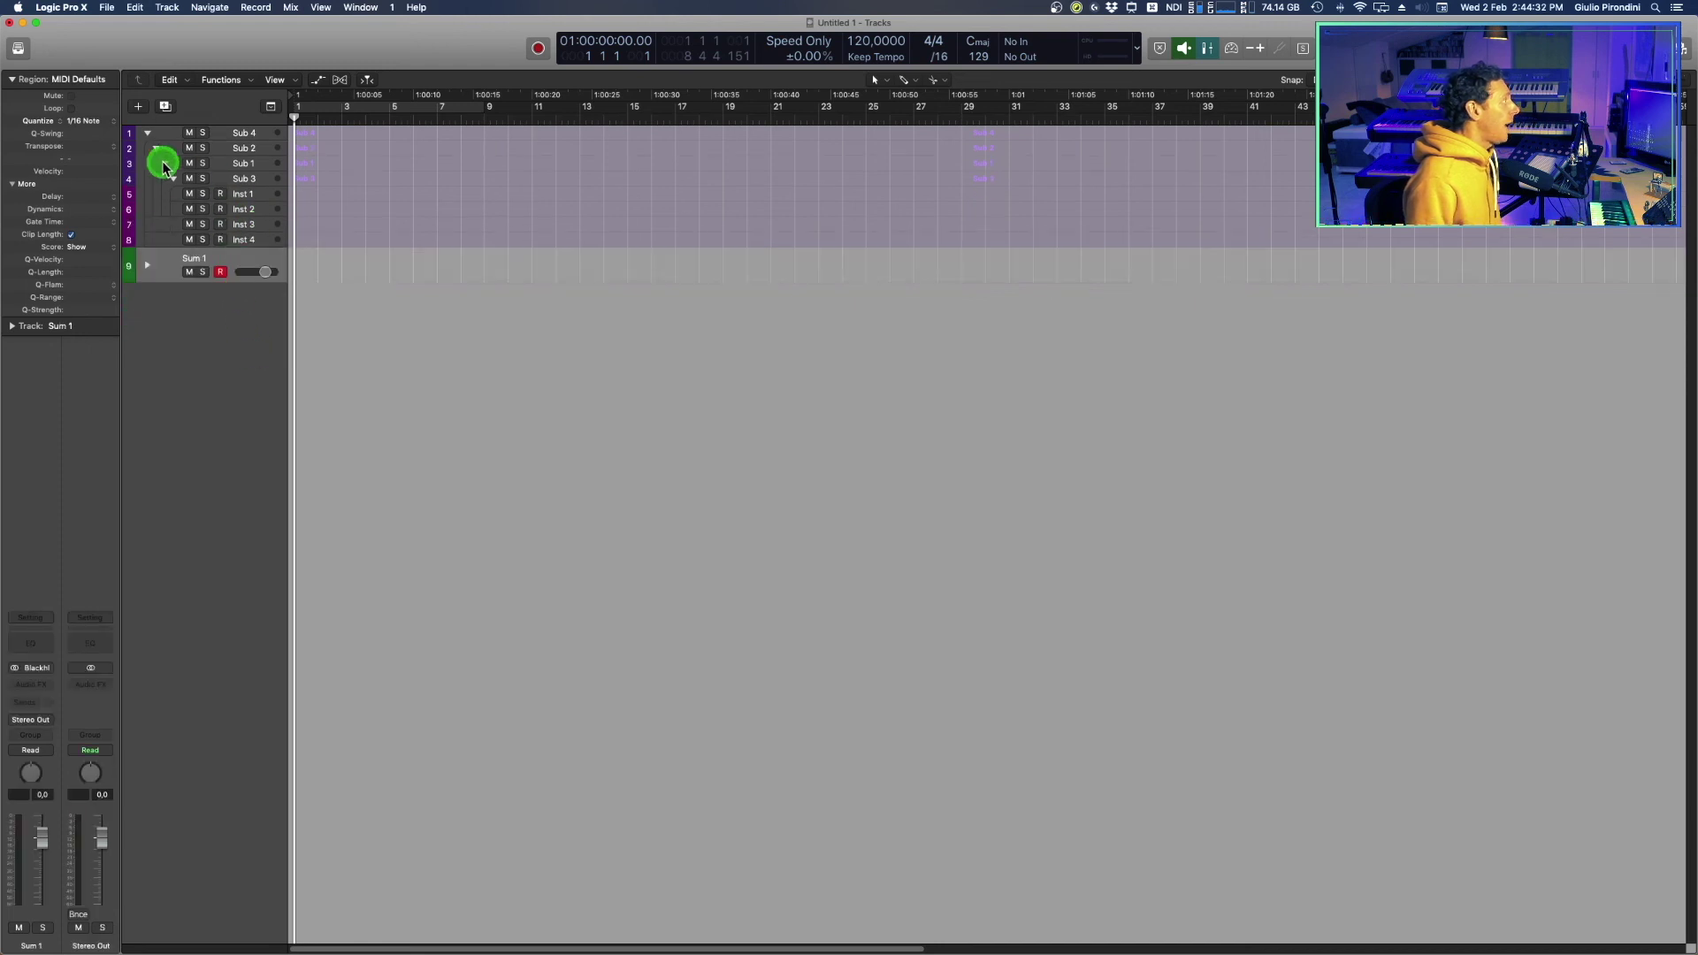
pyautogui.moveTo(152, 137)
pyautogui.mouseDown()
pyautogui.moveTo(172, 185)
pyautogui.moveTo(789, 258)
pyautogui.mouseUp()
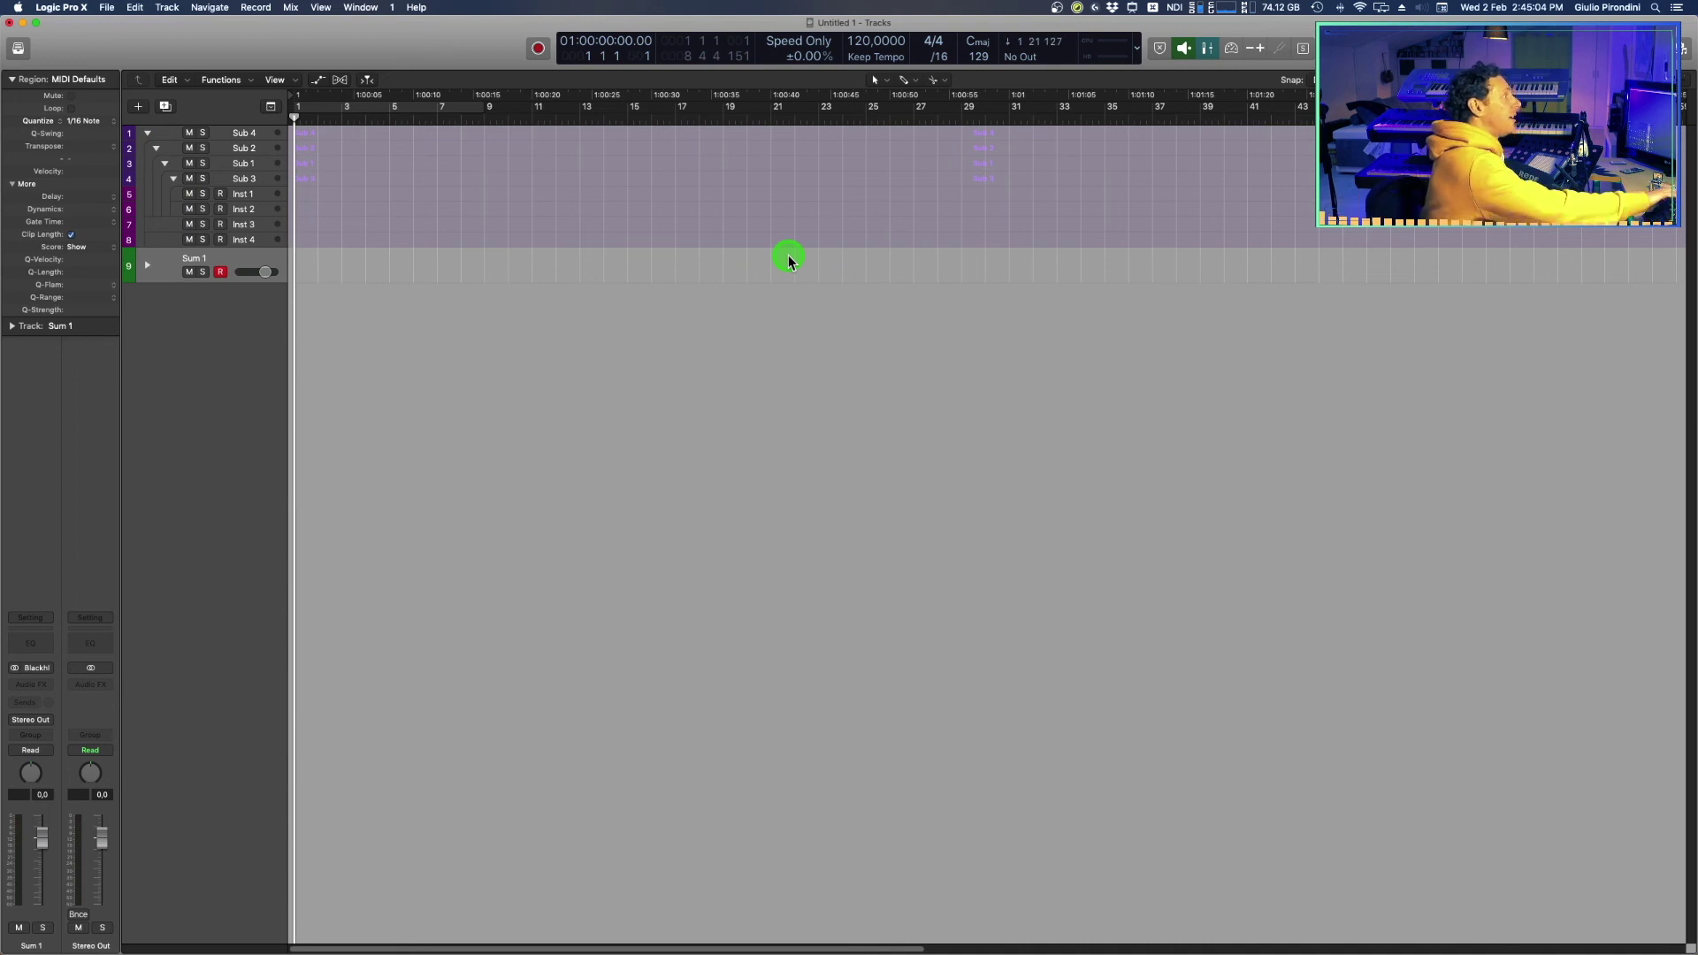